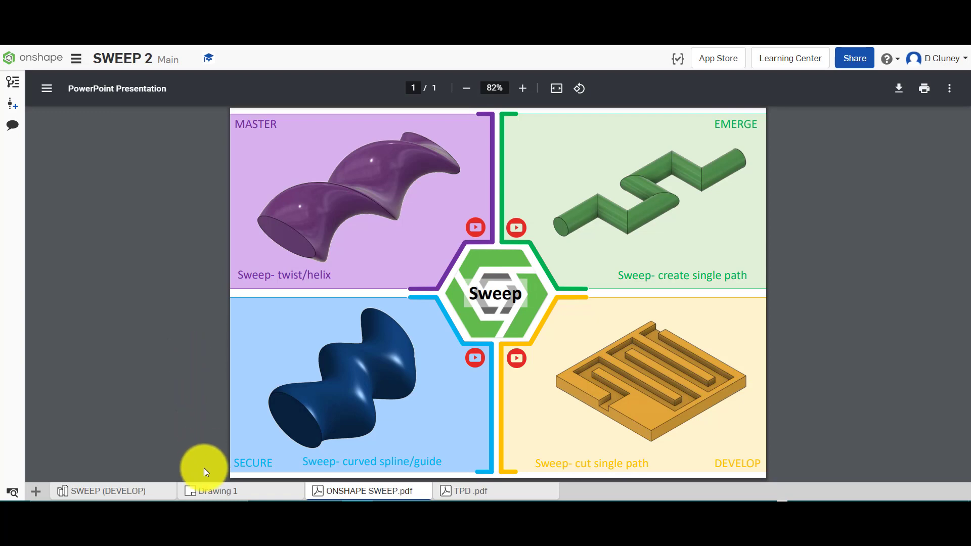
# - Review the reference drawing and finished model, and create a new Part Studio named TUTORIAL
pyautogui.click(223, 493)
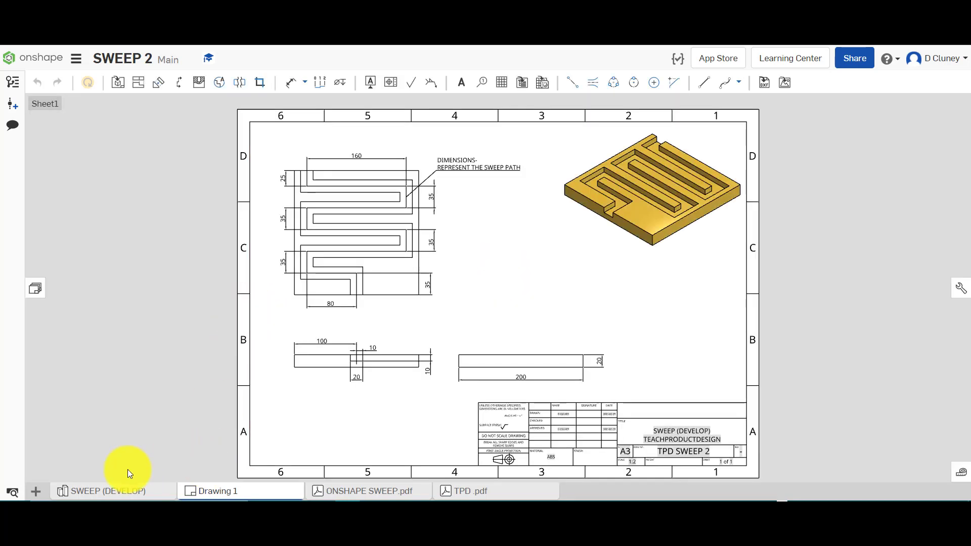
pyautogui.click(140, 495)
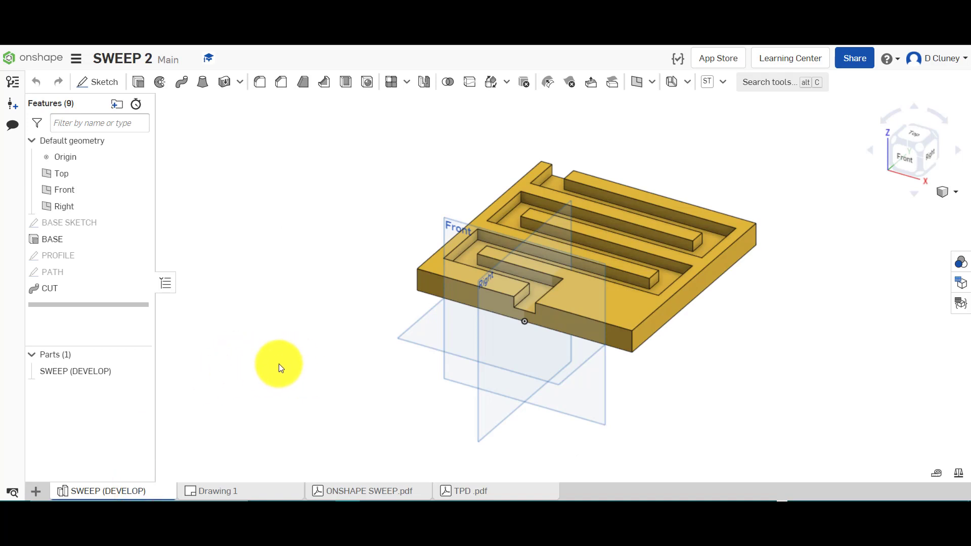
pyautogui.click(42, 494)
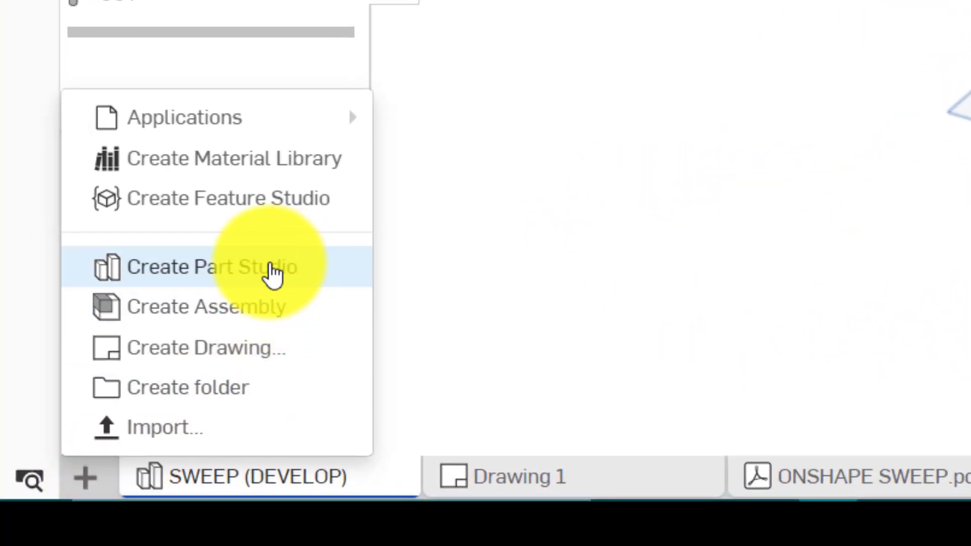
pyautogui.click(271, 267)
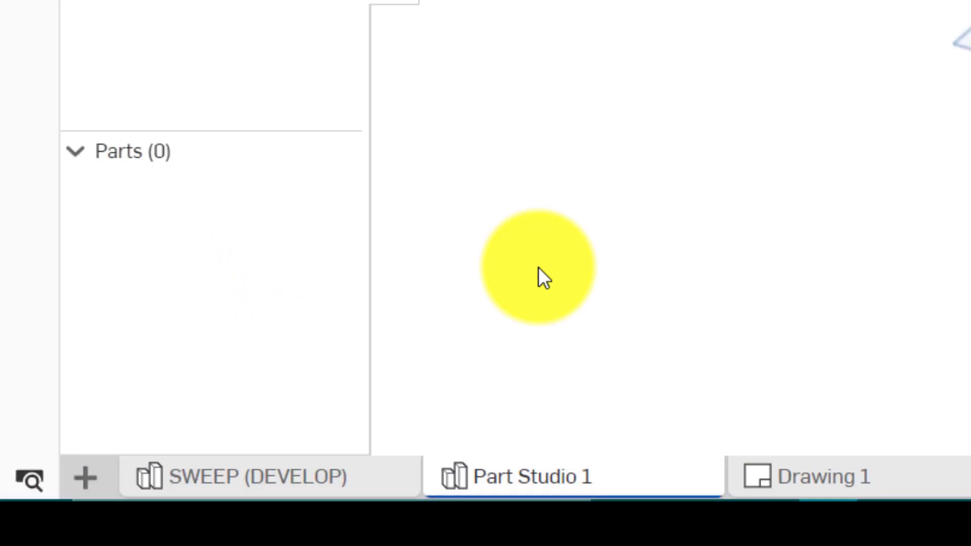
pyautogui.rightClick(581, 493)
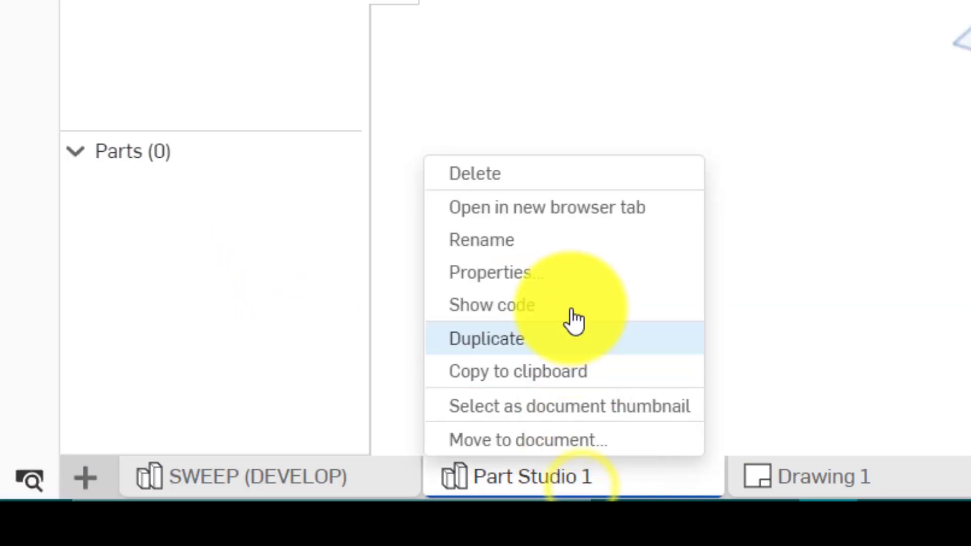
pyautogui.click(564, 238)
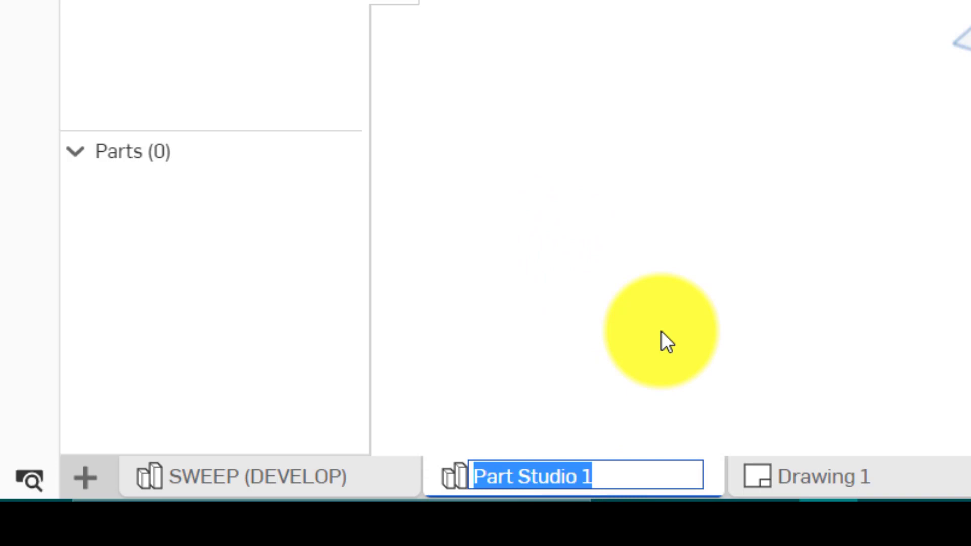
pyautogui.write('TUTORIAL')
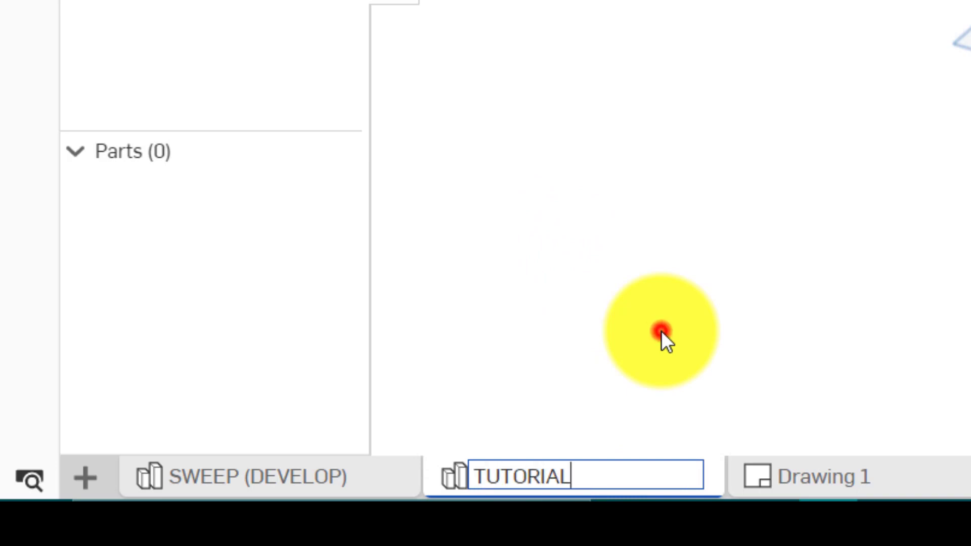
pyautogui.press('Return')
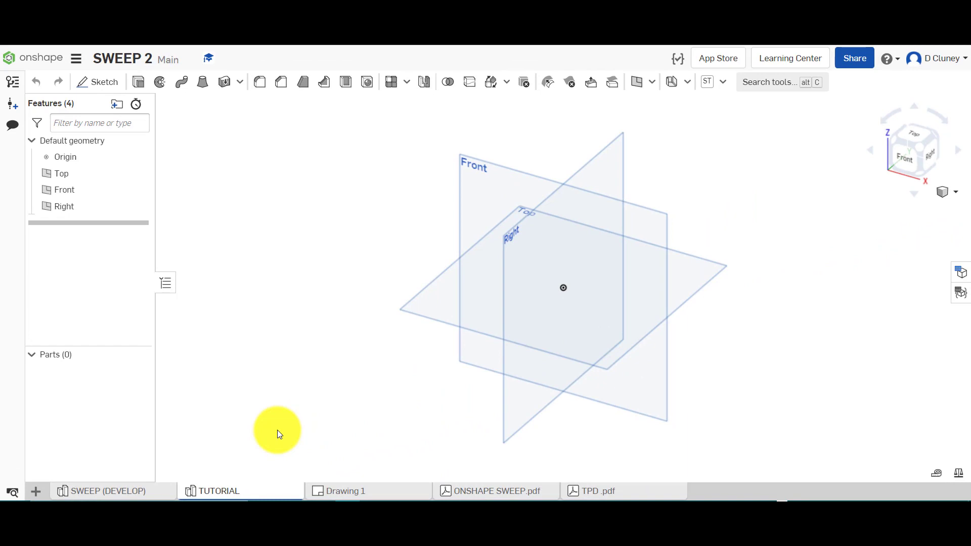
# - Sketch a corner rectangle about 126 mm wide and 109 mm high on the Top plane, its bottom edge running through the origin
pyautogui.click(356, 492)
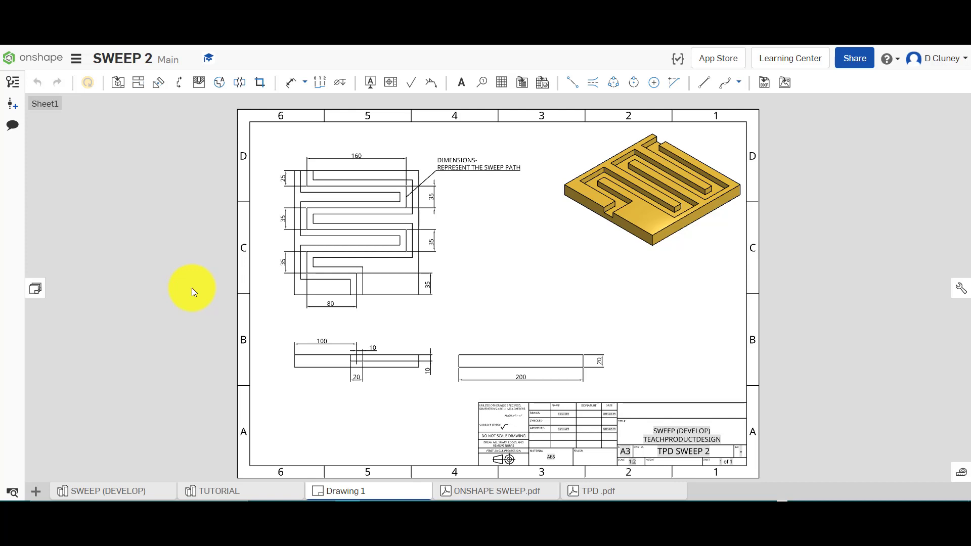
pyautogui.click(254, 493)
pyautogui.click(103, 82)
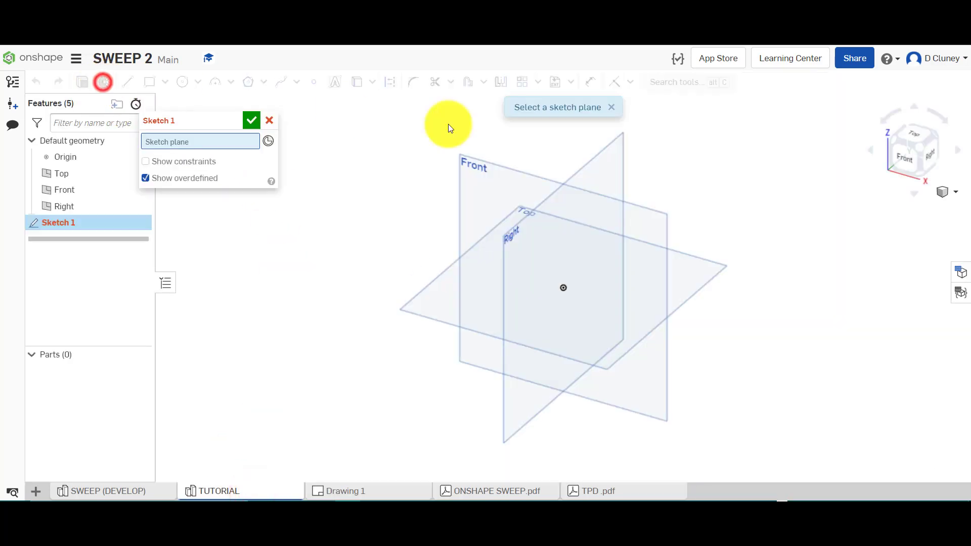
pyautogui.click(715, 272)
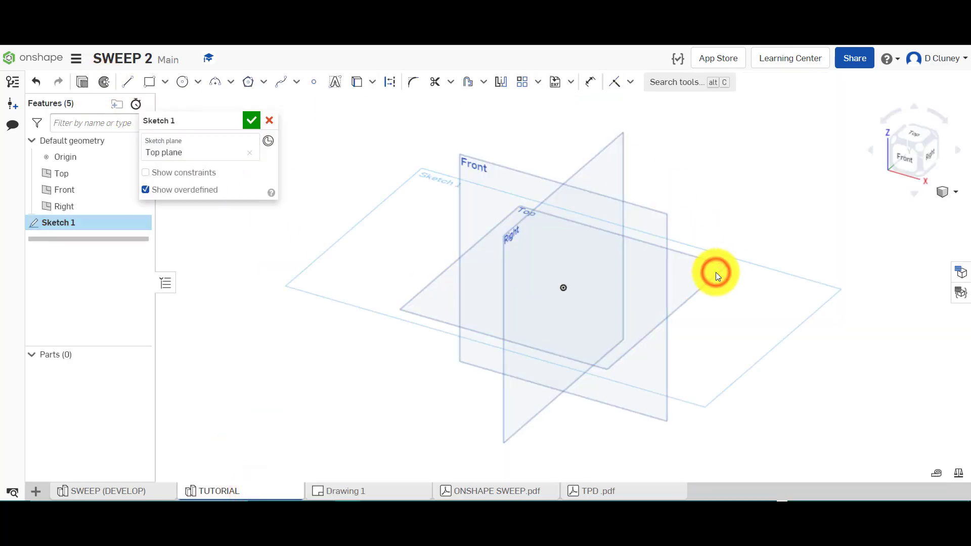
pyautogui.press('n')
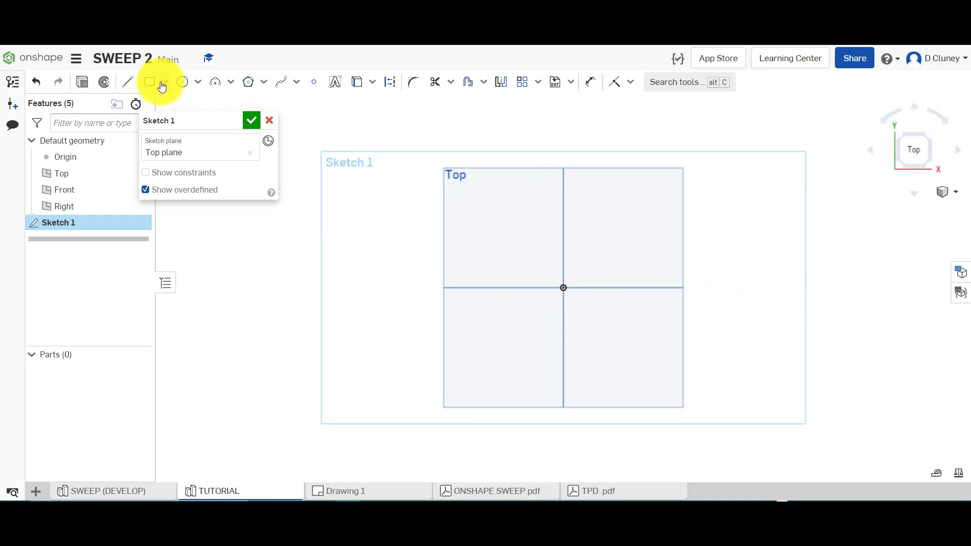
pyautogui.press('g')
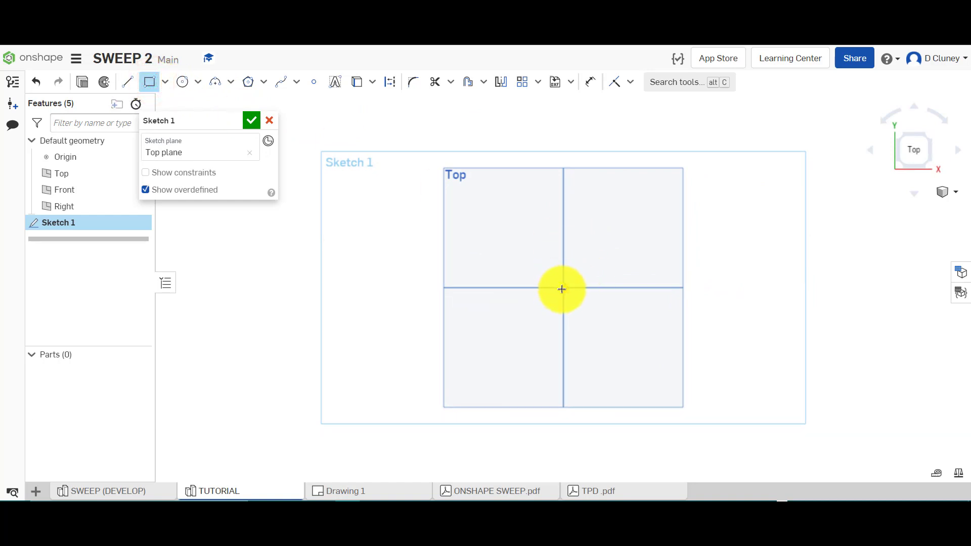
pyautogui.click(482, 287)
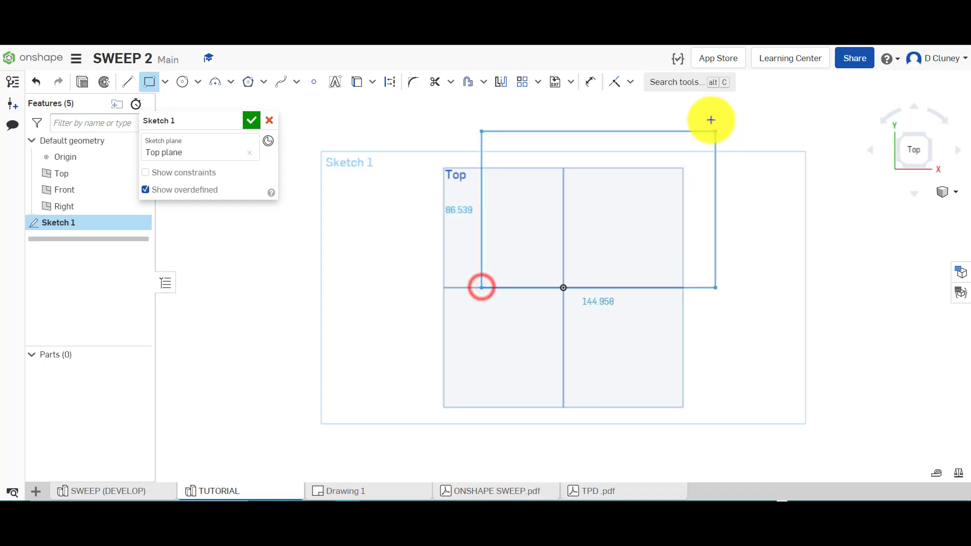
pyautogui.click(683, 114)
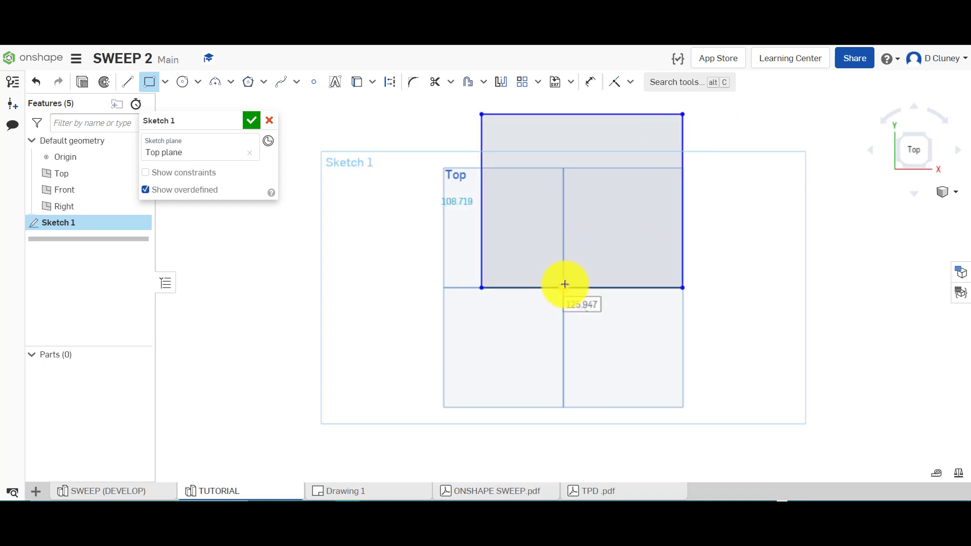
# - Set both the height and the width of the rectangle to 200 mm
pyautogui.click(564, 287)
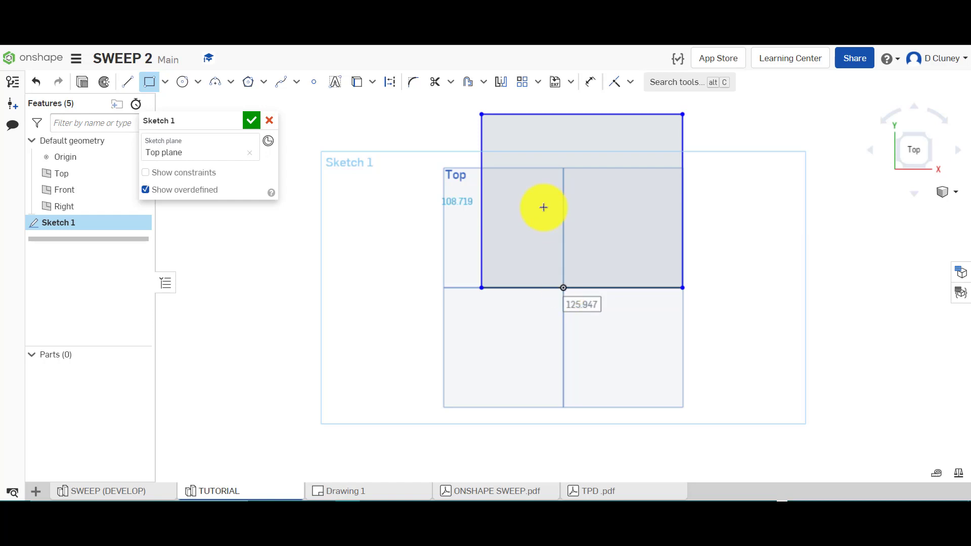
pyautogui.click(562, 234)
pyautogui.write('20')
pyautogui.press('Return')
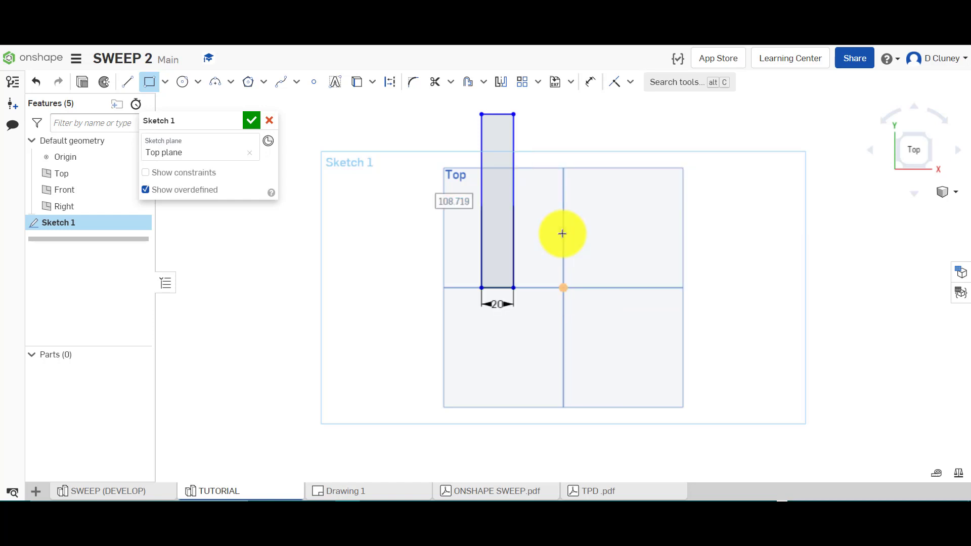
pyautogui.click(479, 252)
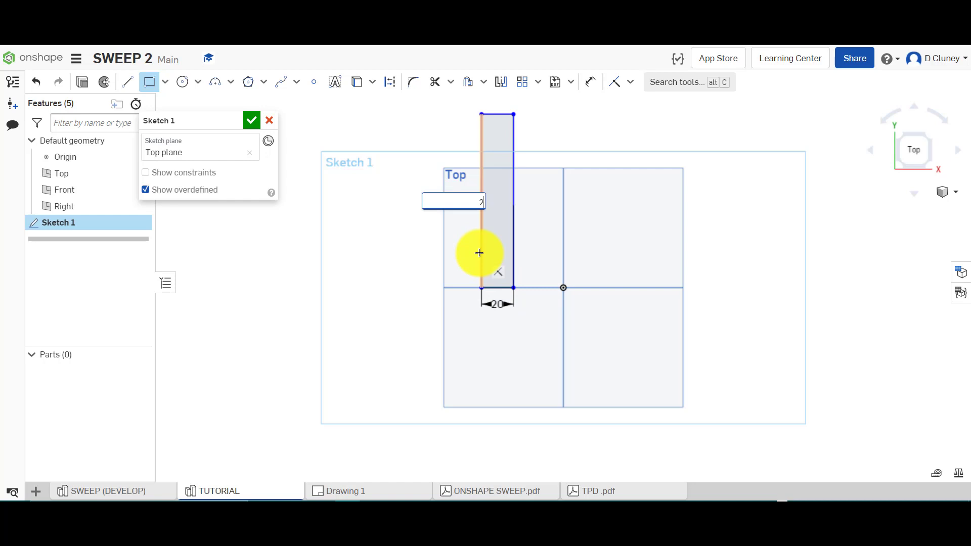
pyautogui.write('200')
pyautogui.press('Return')
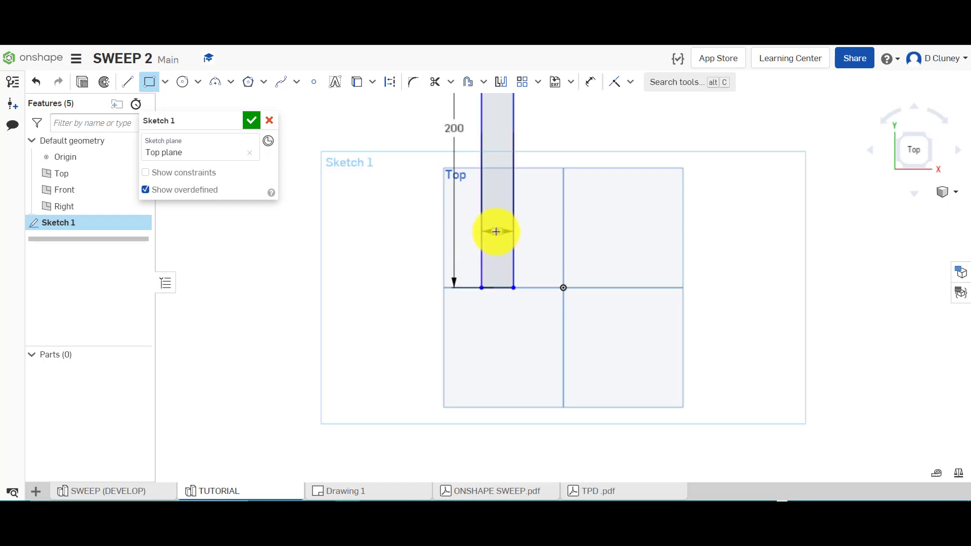
pyautogui.doubleClick(500, 232)
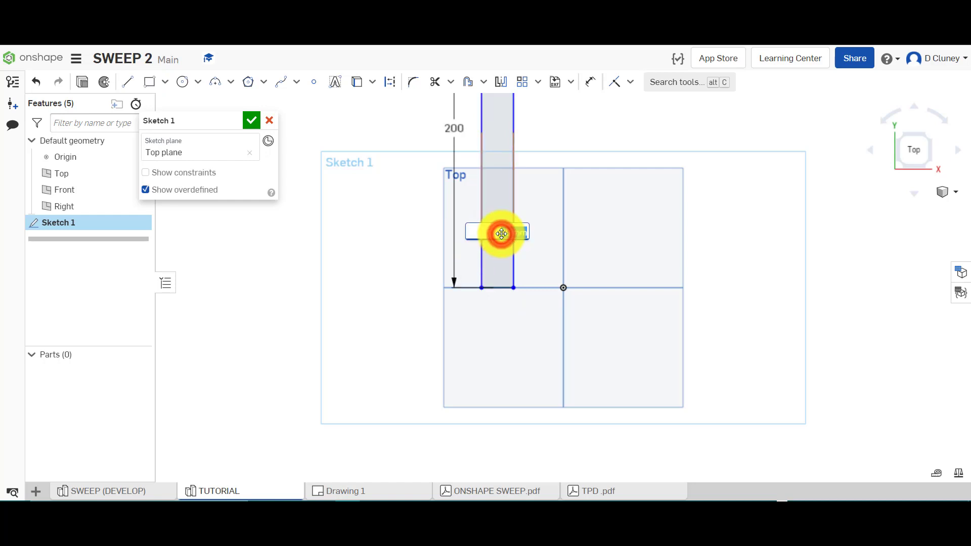
pyautogui.write('200')
pyautogui.press('Return')
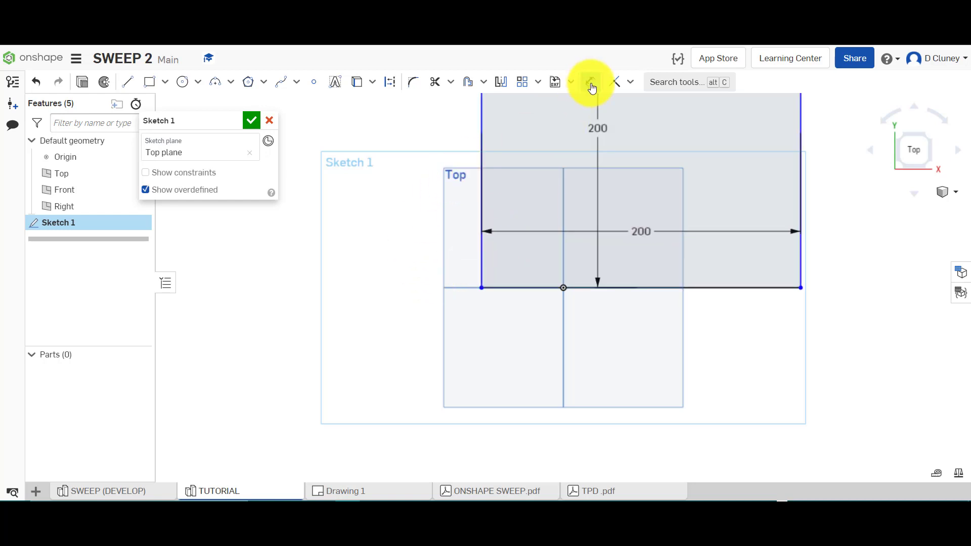
# - Dimension the rectangle's left edge 100 mm from the vertical centre line through the origin
pyautogui.press('d')
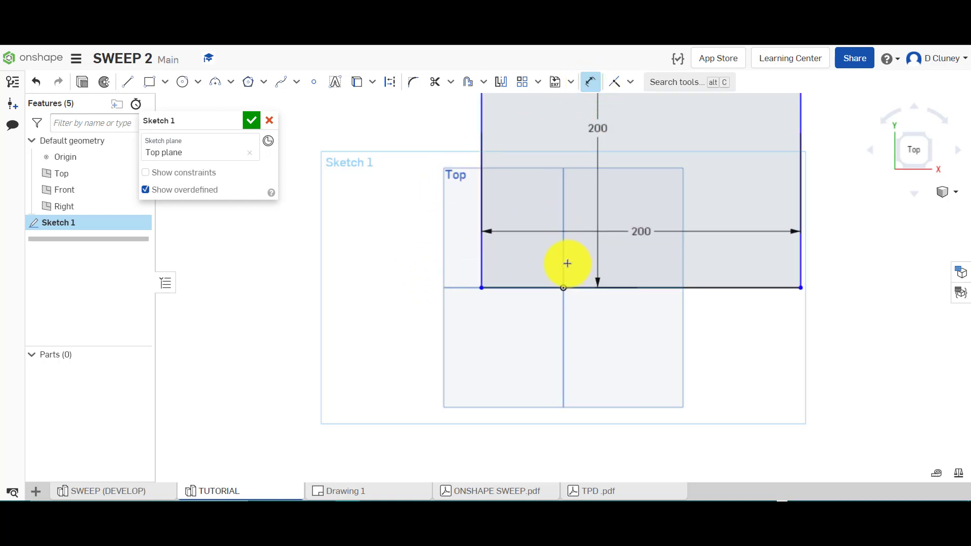
pyautogui.click(565, 262)
pyautogui.click(481, 260)
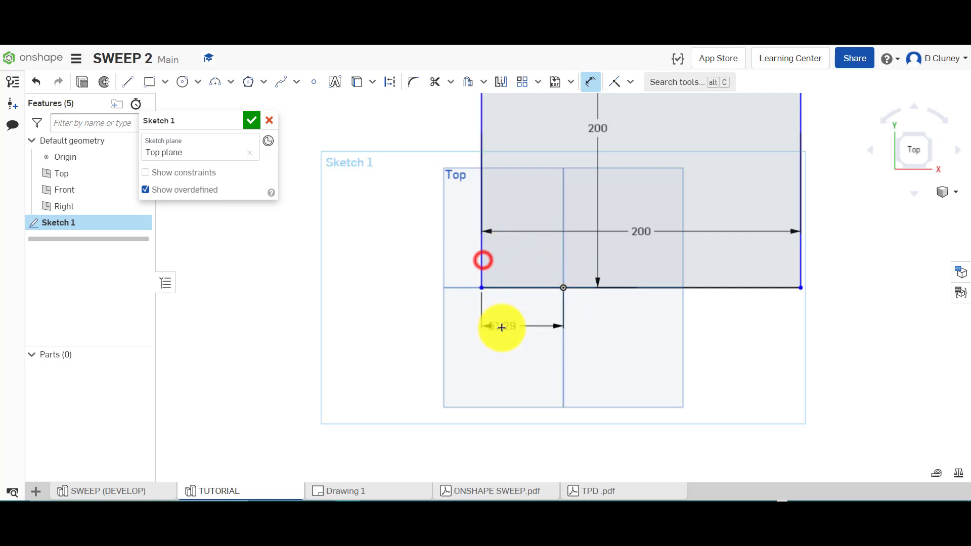
pyautogui.click(500, 328)
pyautogui.write('100')
pyautogui.press('Return')
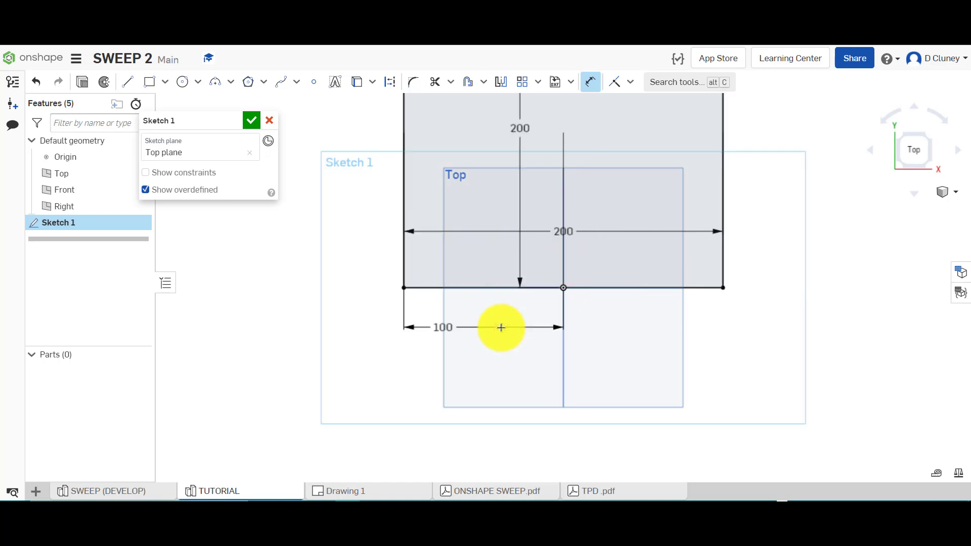
# - Extrude the square sketch as a new solid with a blind depth of 20 mm, checking the thickness in Drawing 1
pyautogui.scroll(-5, 500, 327)
pyautogui.scroll(2, 529, 259)
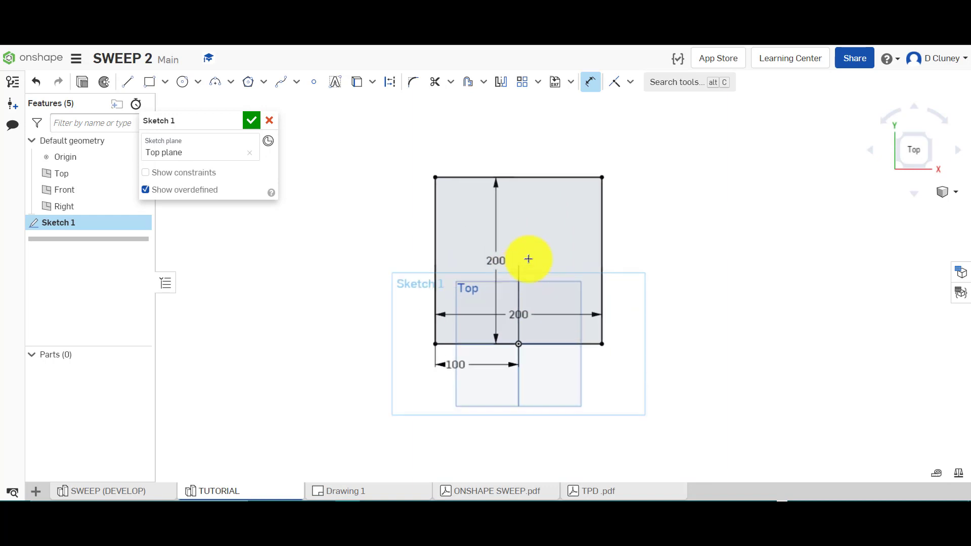
pyautogui.click(926, 138)
pyautogui.click(82, 81)
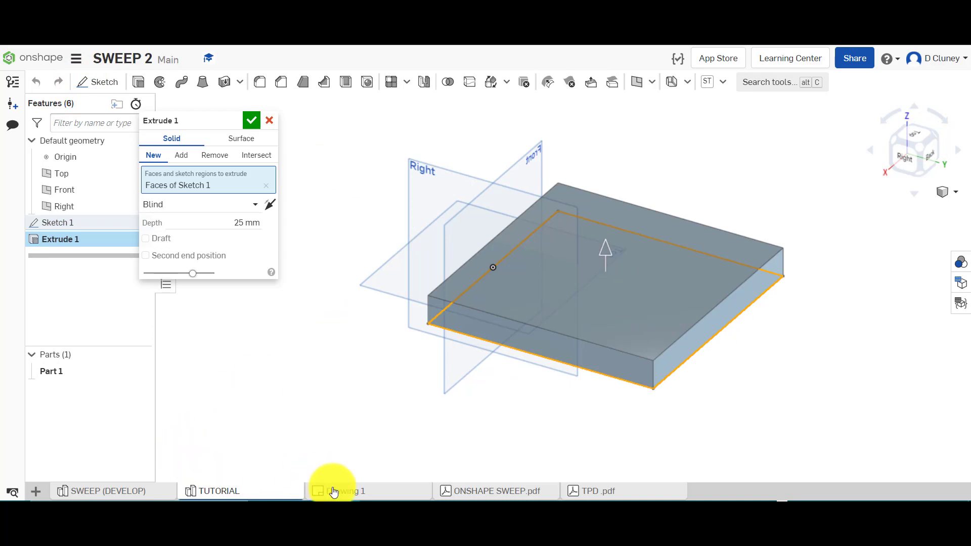
pyautogui.click(334, 489)
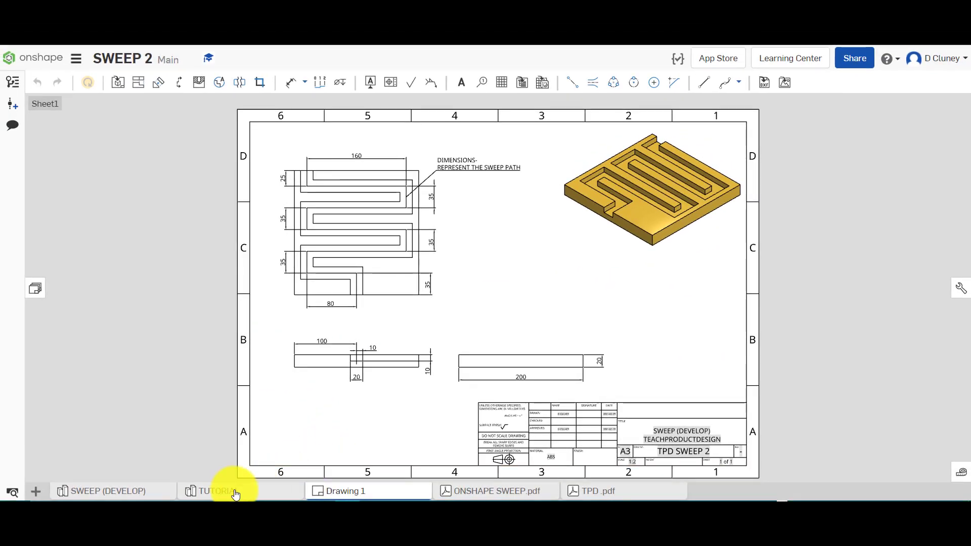
pyautogui.click(235, 492)
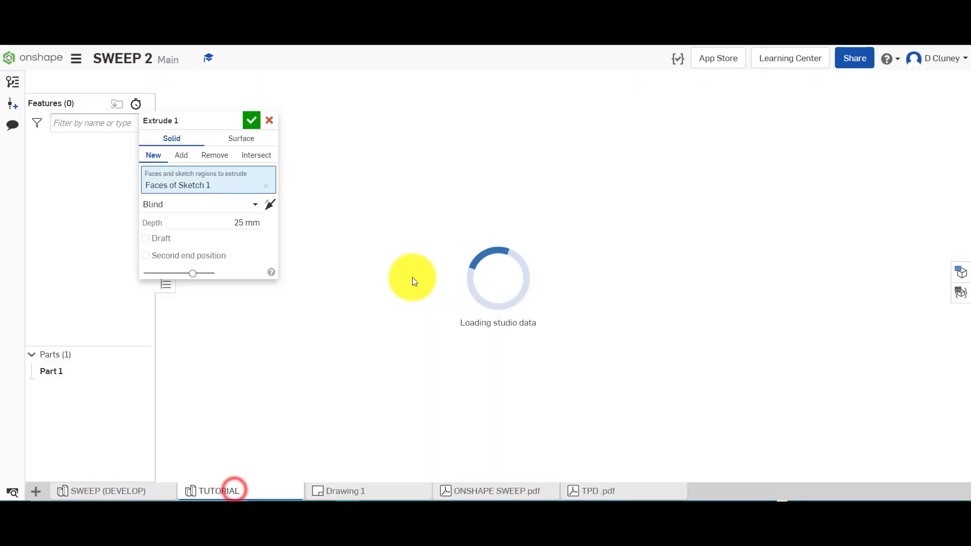
pyautogui.click(253, 217)
pyautogui.write('20')
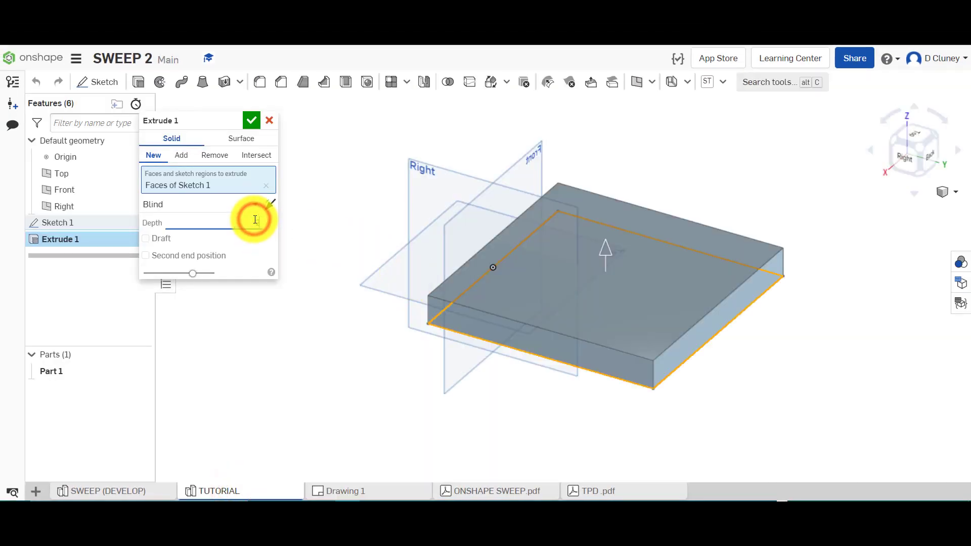
pyautogui.press('Return')
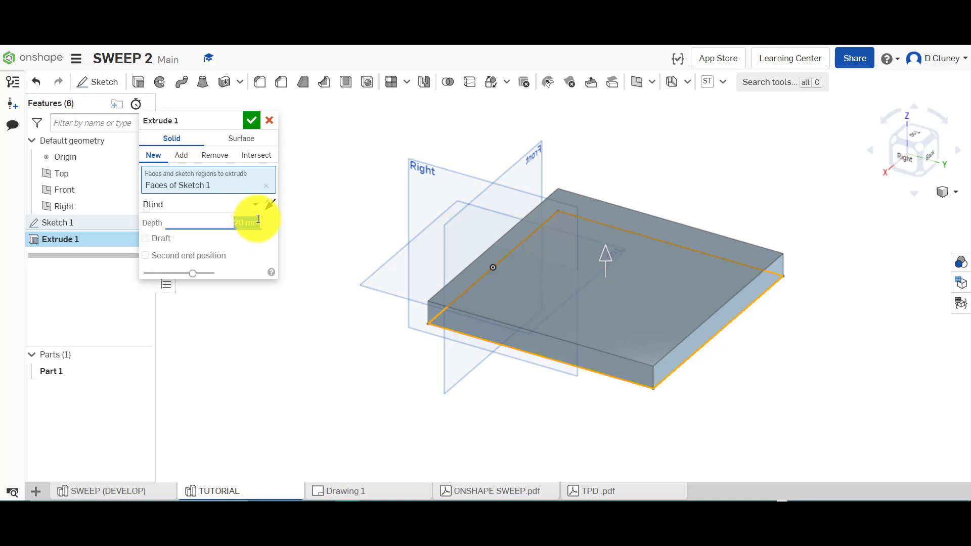
# - Compare the base with the SWEEP (DEVELOP) model, and try flipping the extrusion downward before reversing it back upward
pyautogui.moveTo(767, 182); pyautogui.dragTo(809, 217, button='right')
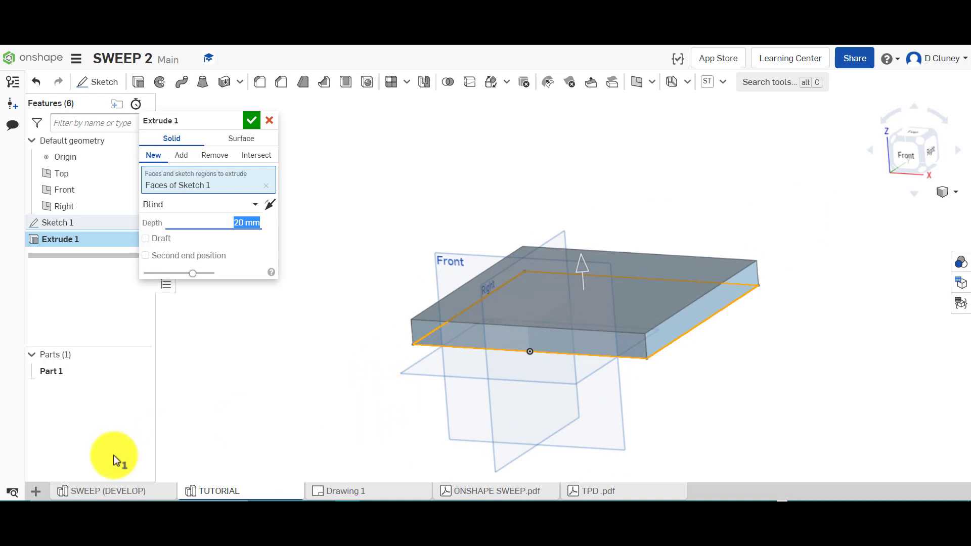
pyautogui.click(113, 489)
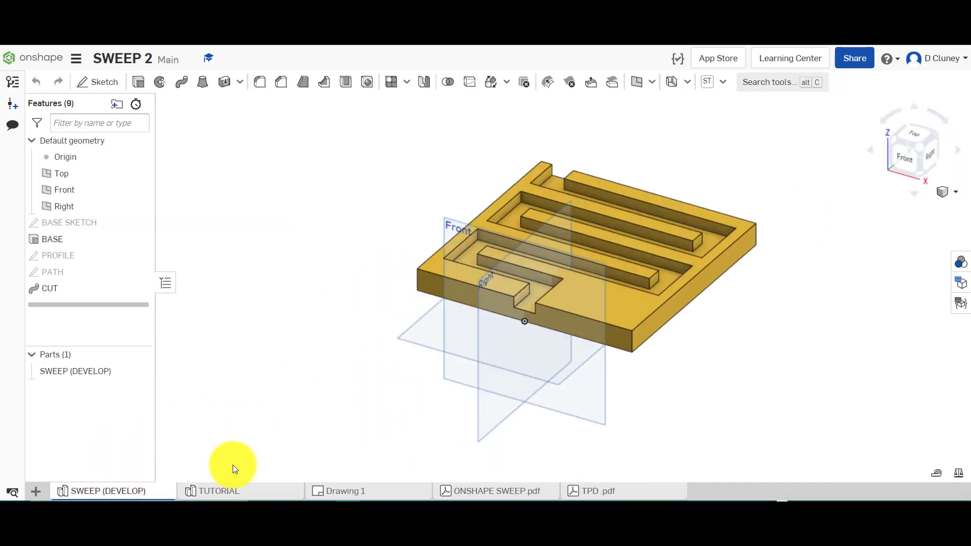
pyautogui.click(248, 493)
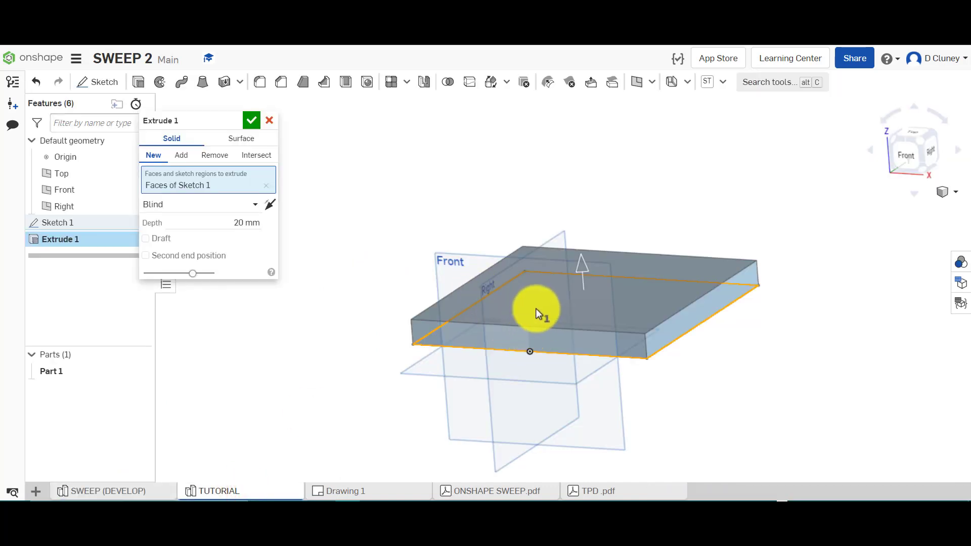
pyautogui.click(271, 203)
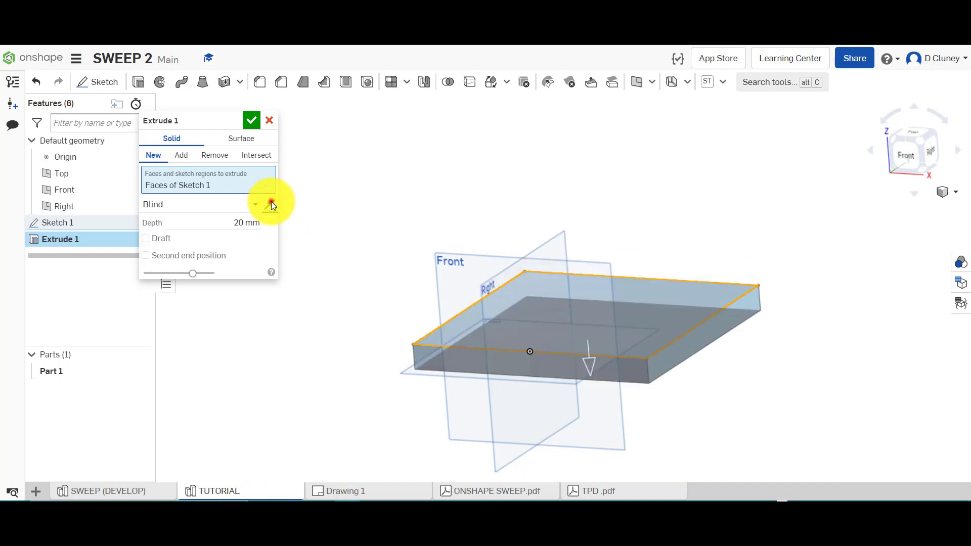
pyautogui.click(271, 203)
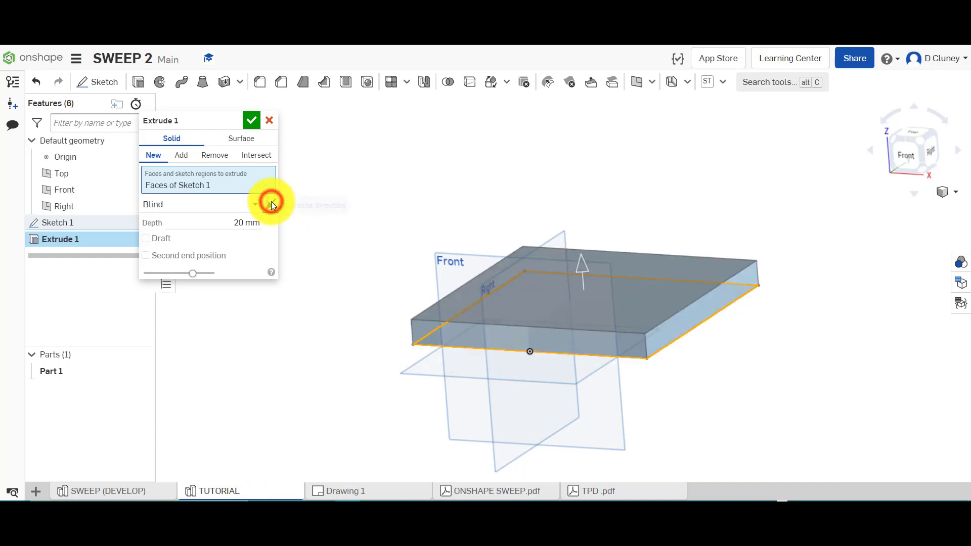
# - Accept the base extrusion and start a new sketch on the block's front face, viewed straight on
pyautogui.click(252, 121)
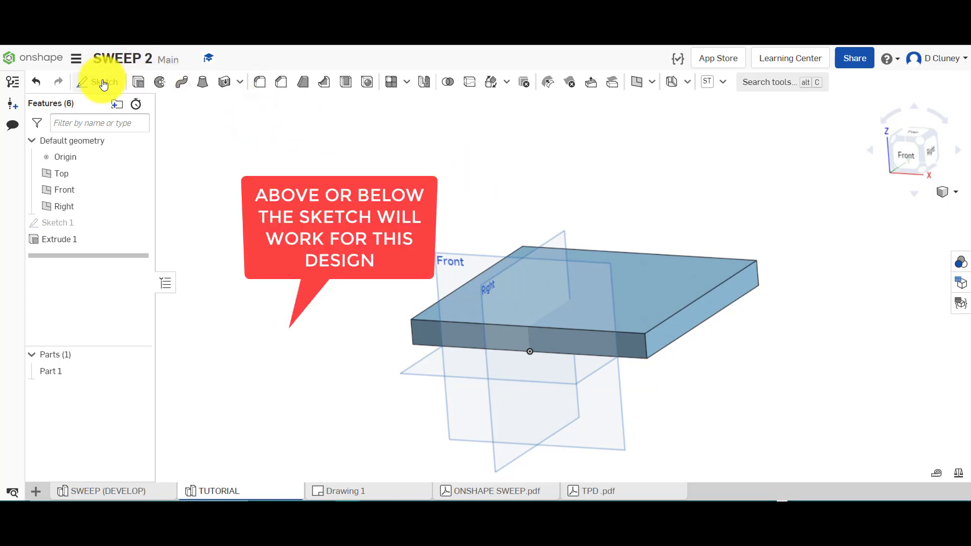
pyautogui.click(103, 82)
pyautogui.click(632, 346)
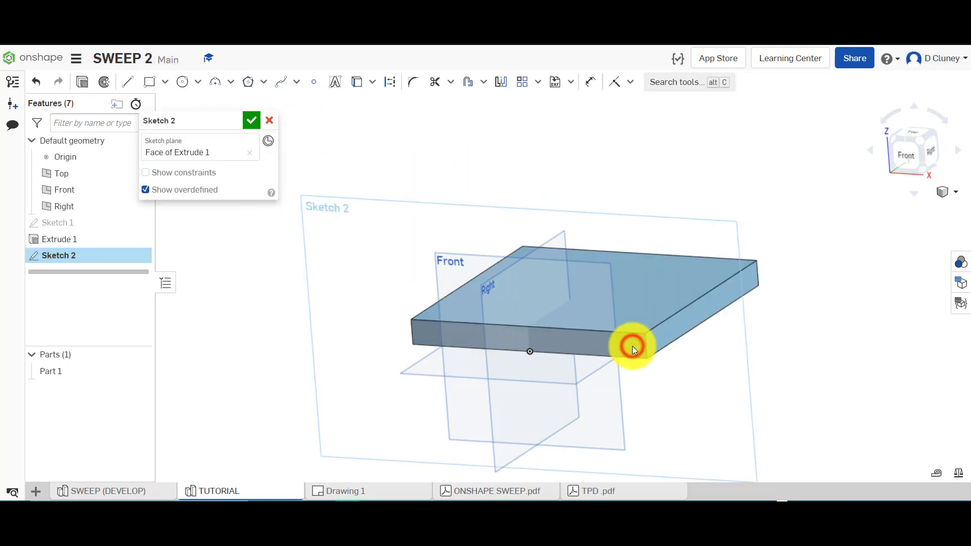
pyautogui.press('n')
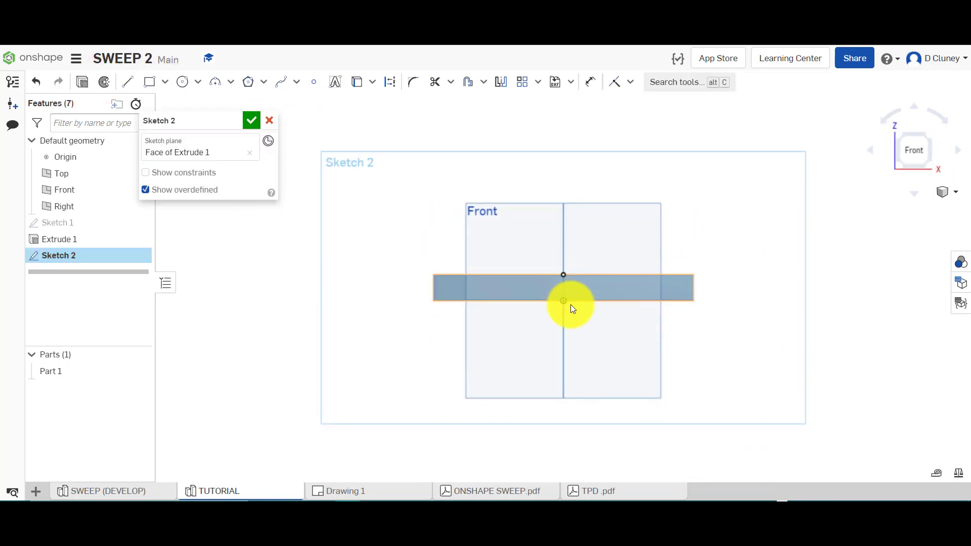
pyautogui.scroll(-2, 569, 274)
pyautogui.scroll(8, 569, 274)
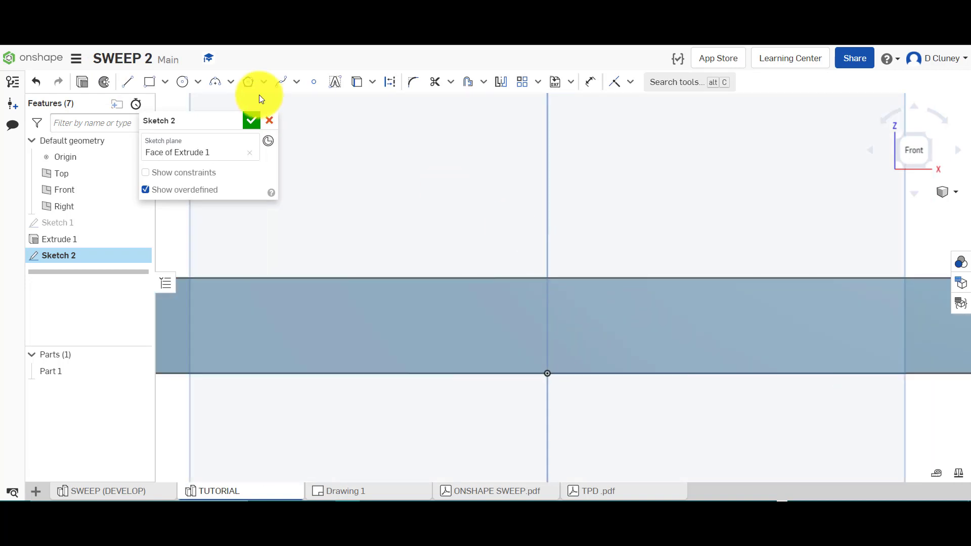
# - Sketch a corner rectangle about 42 mm wide on the front face, with its upper side on the block's top edge
pyautogui.click(148, 81)
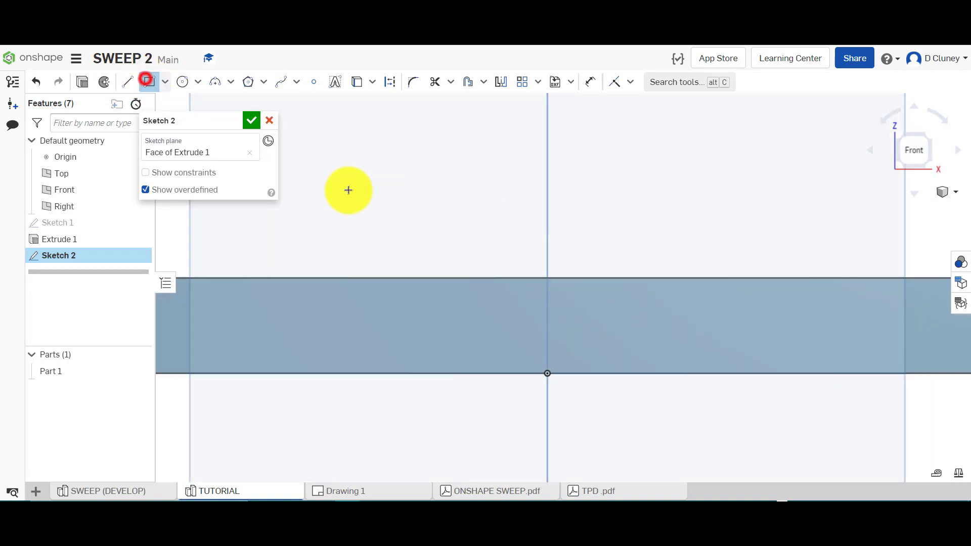
pyautogui.click(456, 278)
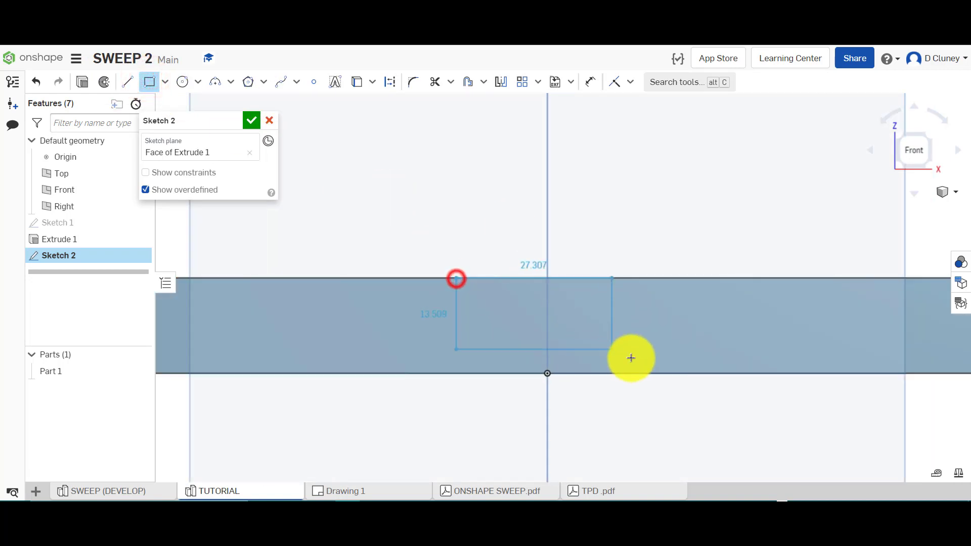
pyautogui.click(657, 346)
# - Check the width and depth of the channel profile in Drawing 1, and return to the TUTORIAL sketch
pyautogui.click(335, 487)
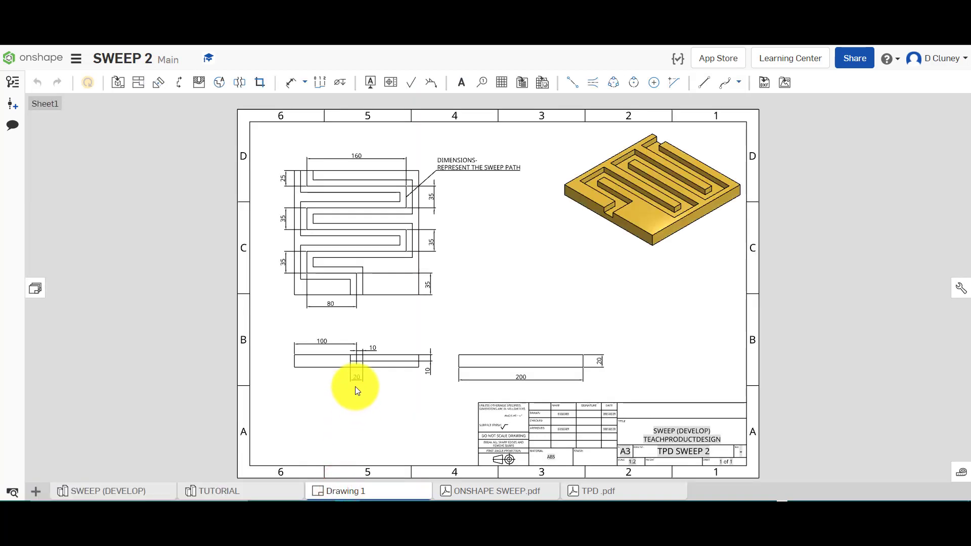
pyautogui.scroll(5, 355, 386)
pyautogui.scroll(3, 420, 396)
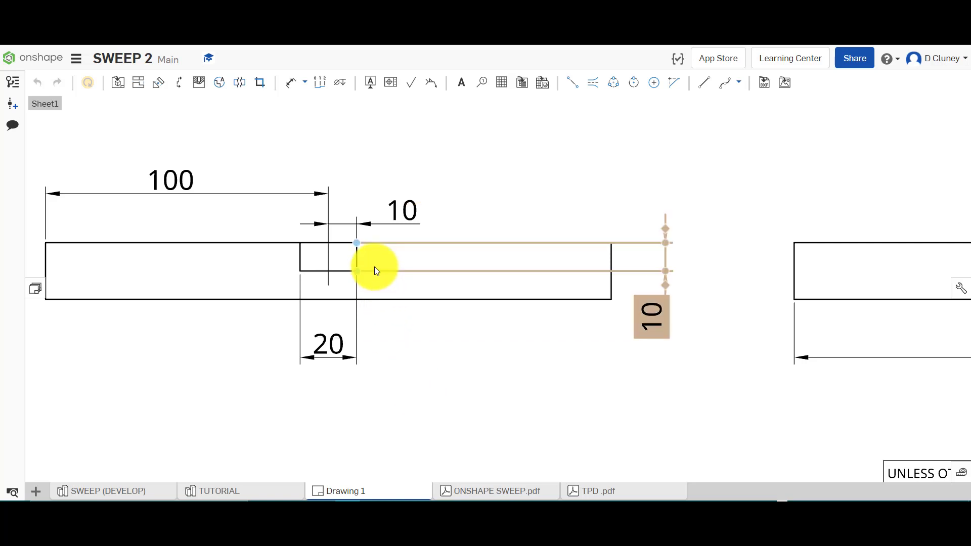
pyautogui.click(326, 338)
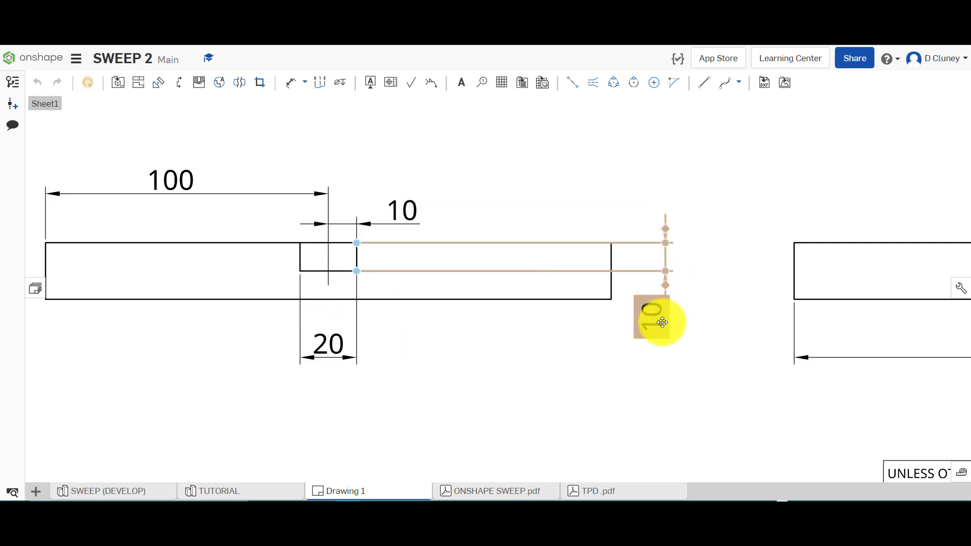
pyautogui.click(225, 490)
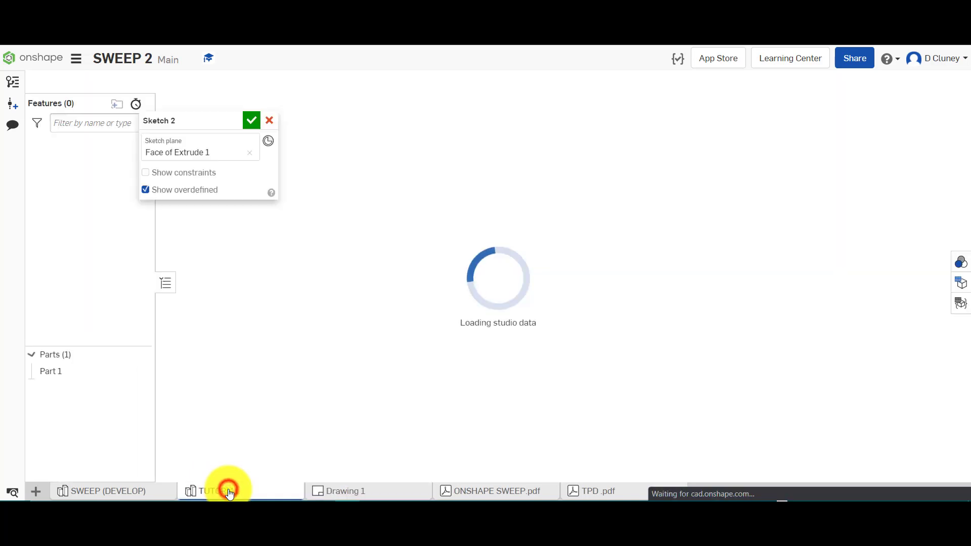
# - Dimension the profile rectangle to 20 mm wide and 10 mm high
pyautogui.press('d')
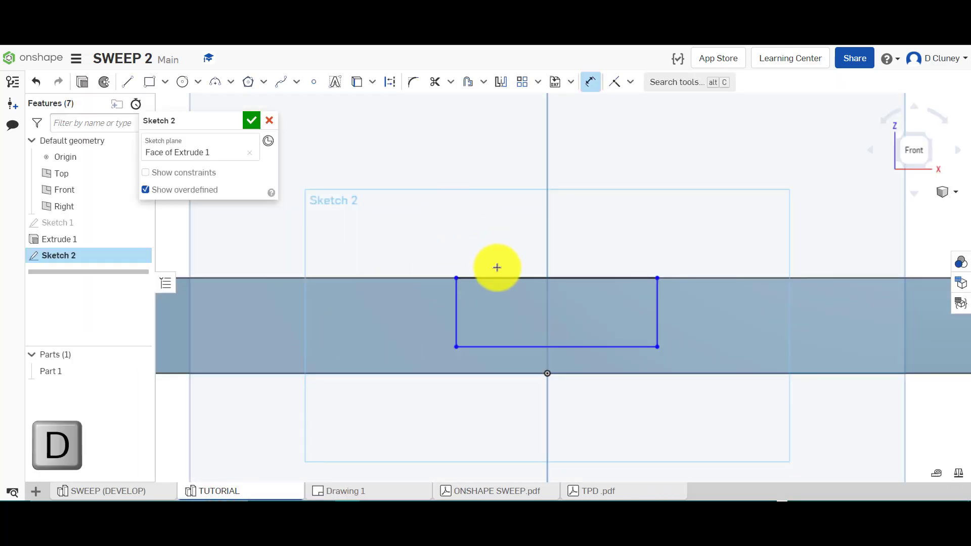
pyautogui.click(502, 278)
pyautogui.click(511, 229)
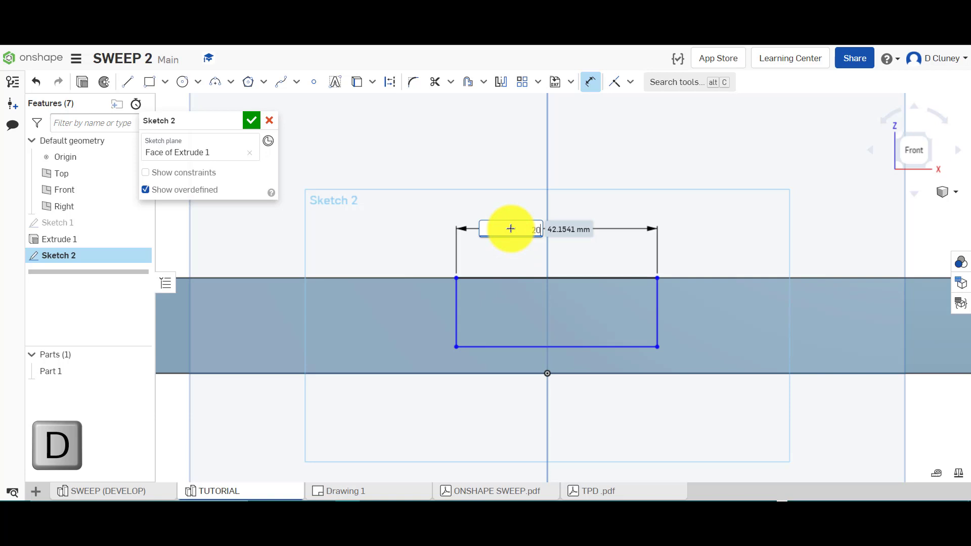
pyautogui.press('Return')
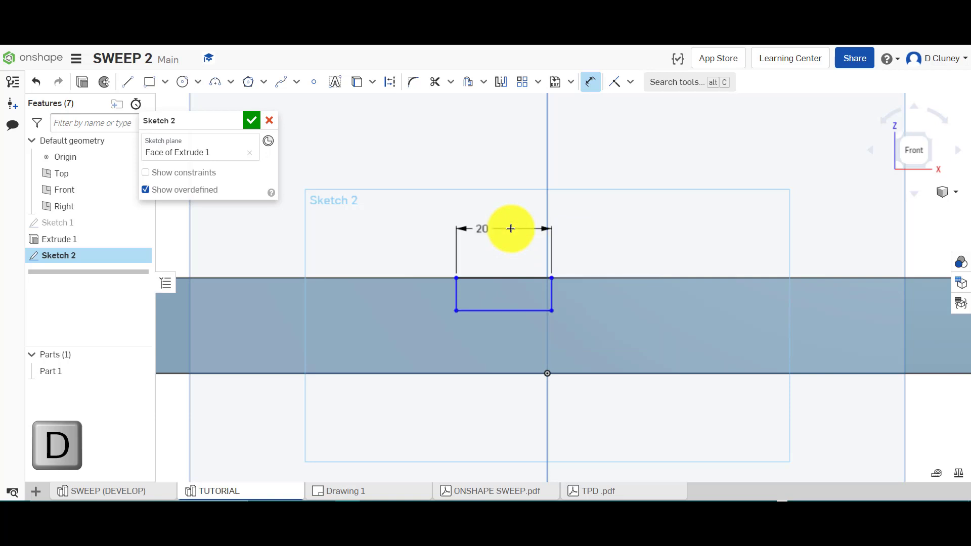
pyautogui.click(552, 298)
pyautogui.click(612, 304)
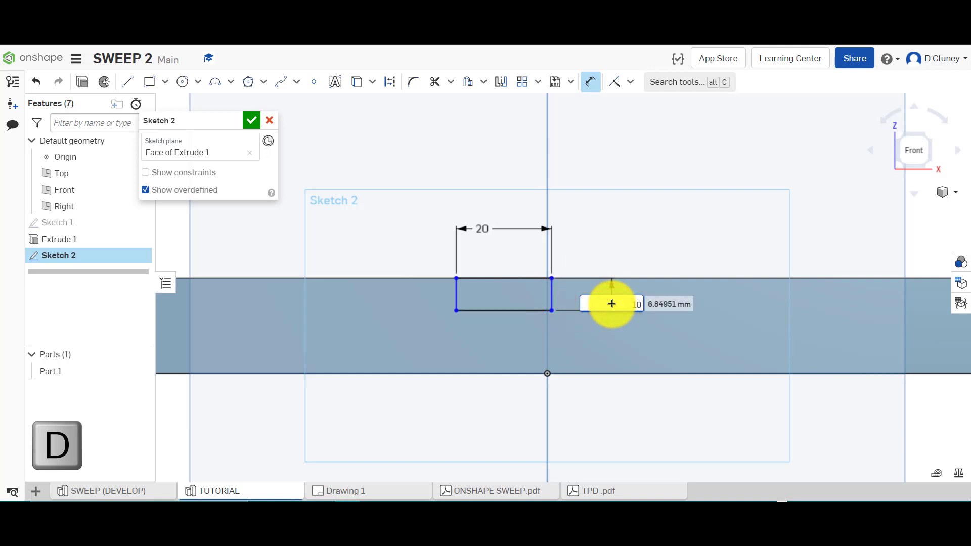
pyautogui.write('10')
pyautogui.press('Return')
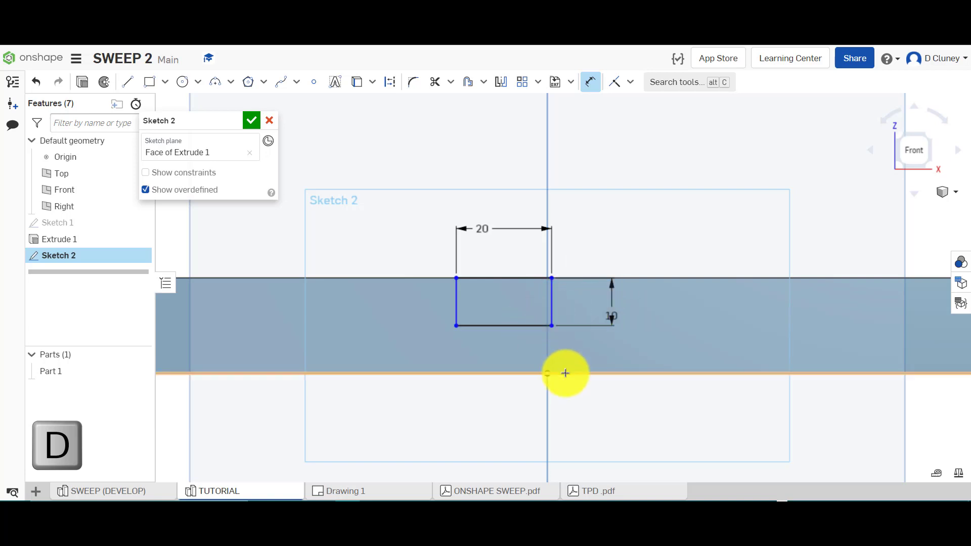
# - Dimension the rectangle's left side 10 mm from the vertical centre line through the origin, and finish the sketch
pyautogui.click(547, 355)
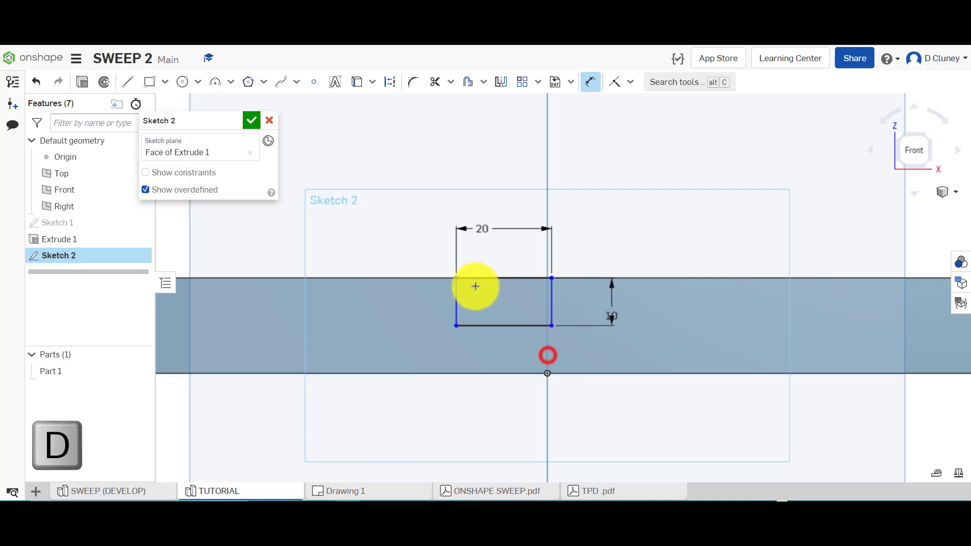
pyautogui.click(456, 305)
pyautogui.click(468, 156)
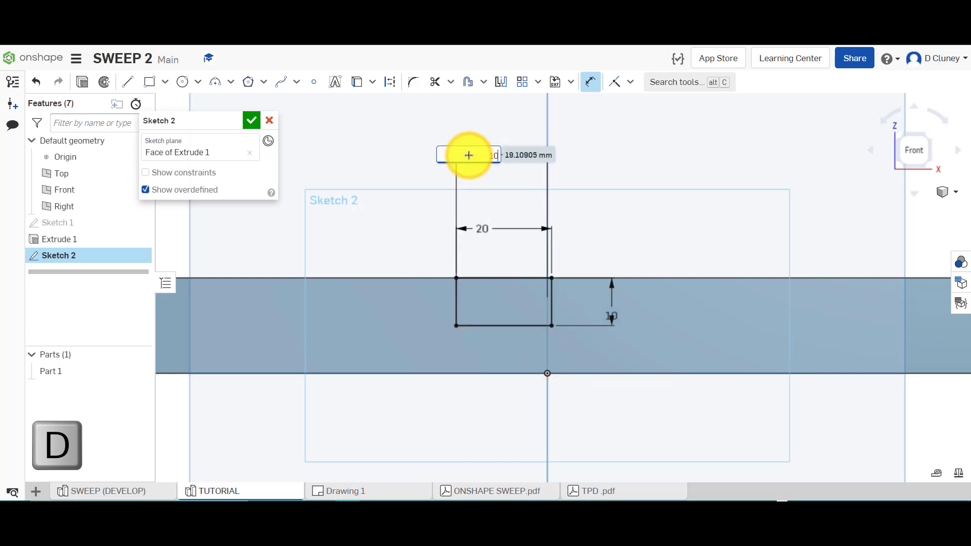
pyautogui.write('10')
pyautogui.press('Return')
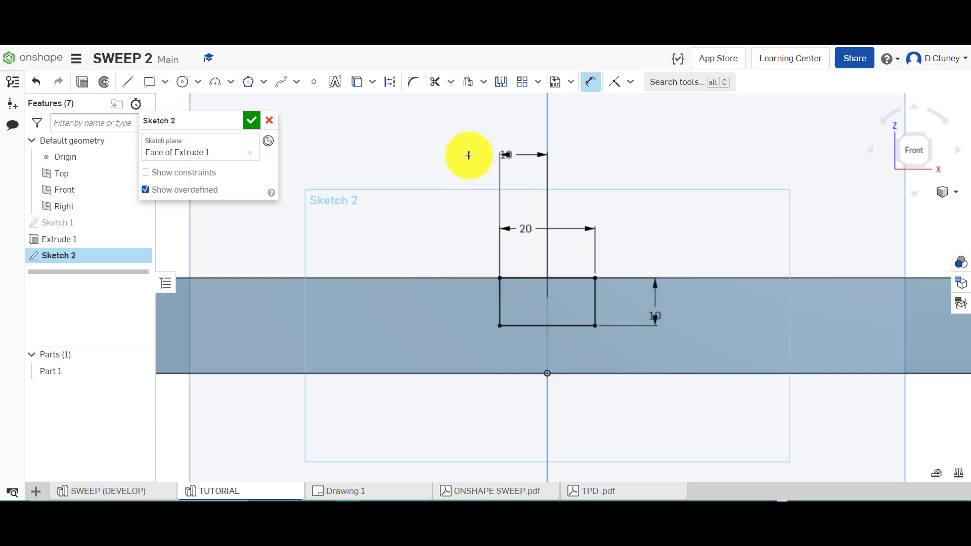
pyautogui.click(930, 140)
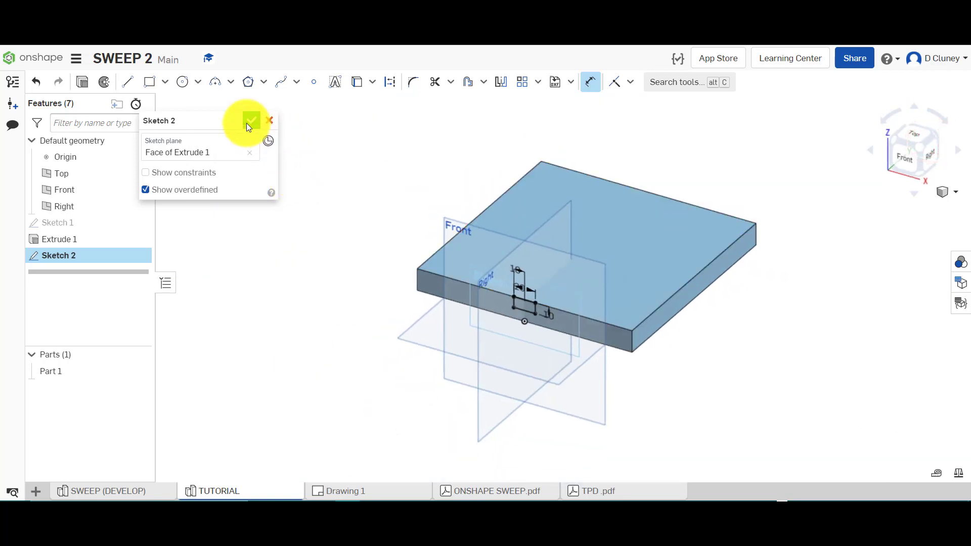
pyautogui.click(249, 121)
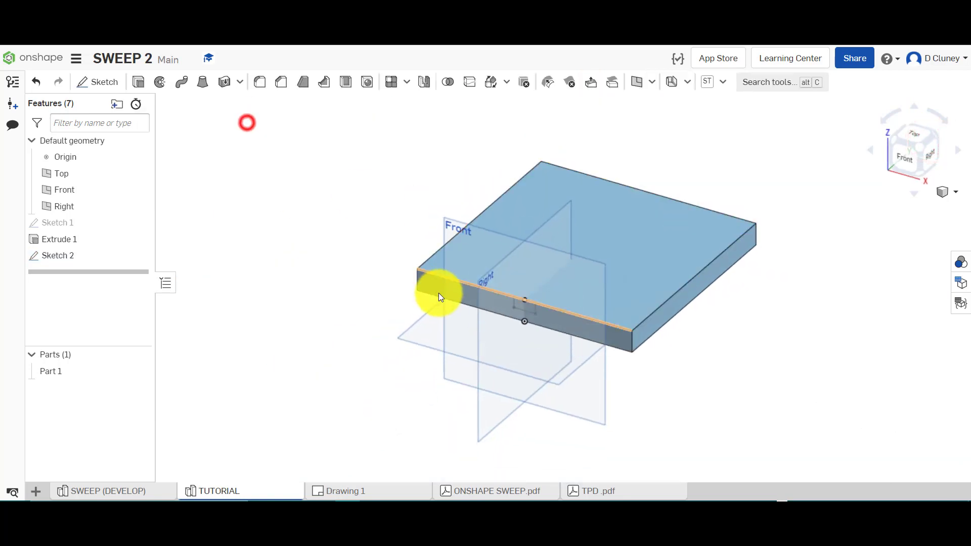
# - Rename the front-face sketch with the channel rectangle to PROFILE
pyautogui.rightClick(74, 257)
pyautogui.click(101, 264)
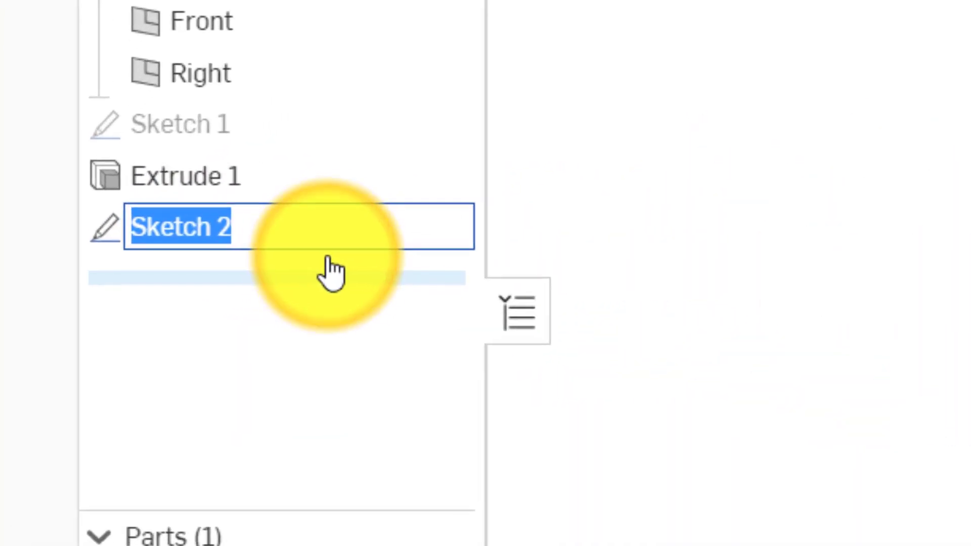
pyautogui.write('PROFILE')
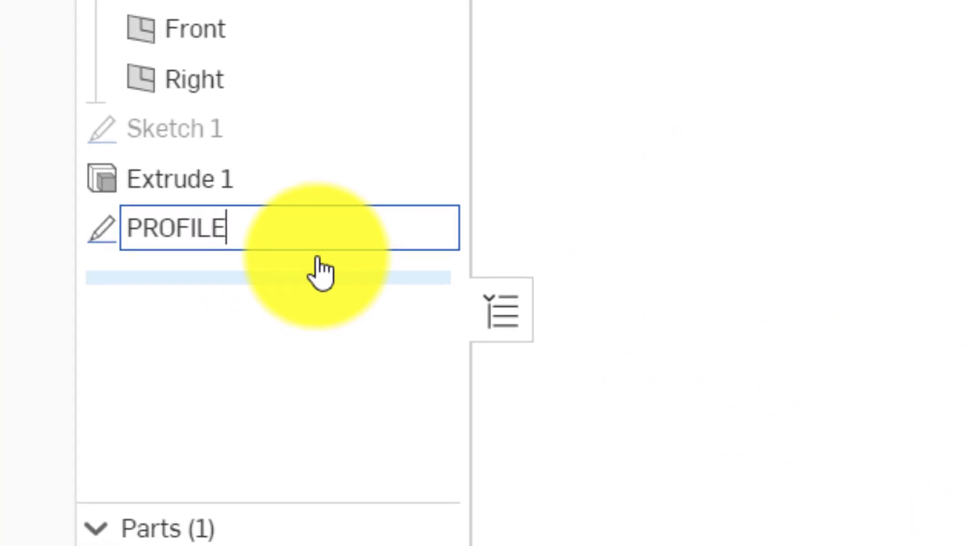
pyautogui.click(875, 408)
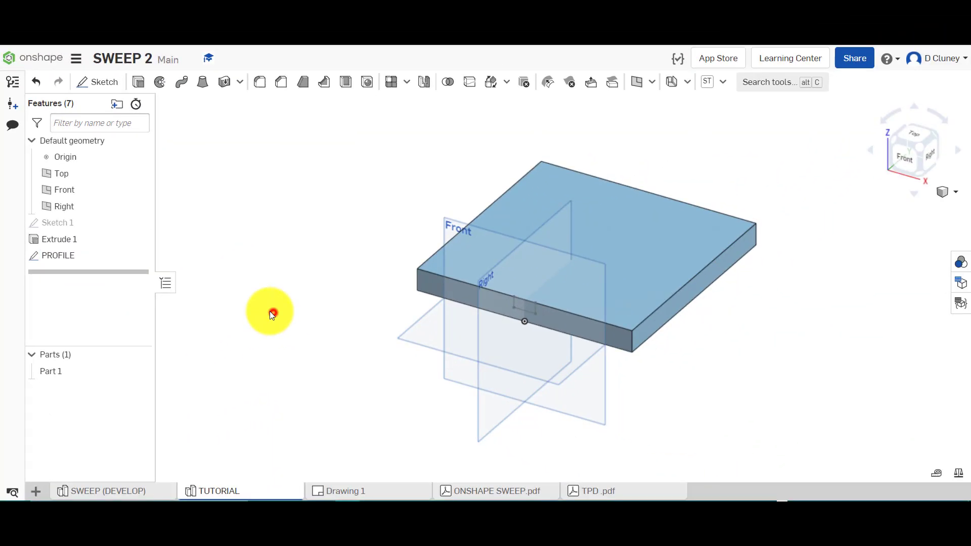
# - Start a new sketch on the block's top face, viewed straight on, ready for drawing lines
pyautogui.click(94, 82)
pyautogui.click(650, 244)
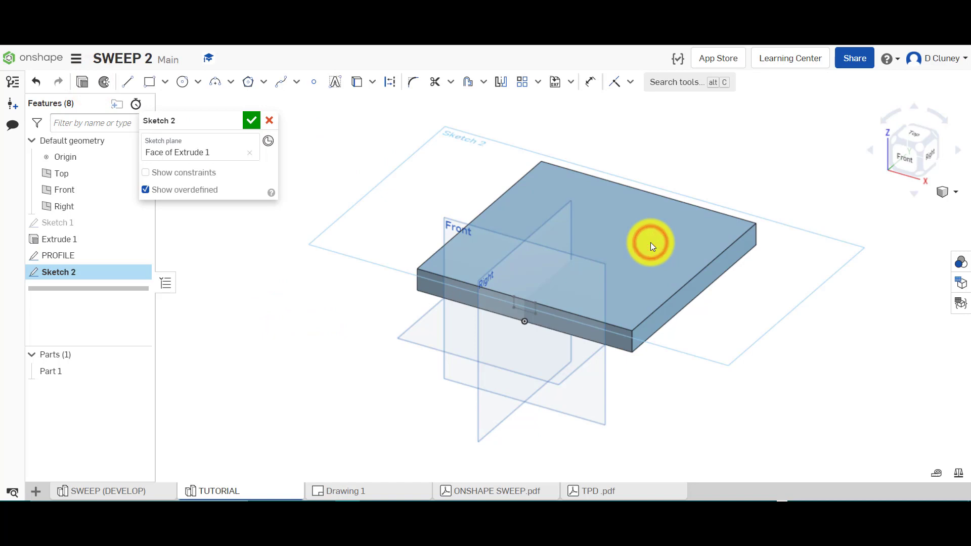
pyautogui.press('n')
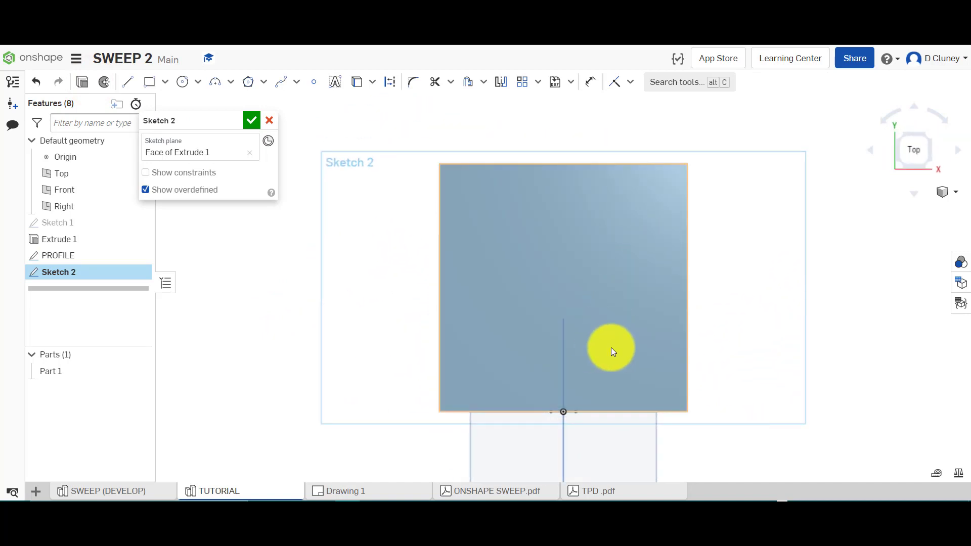
pyautogui.scroll(5, 564, 413)
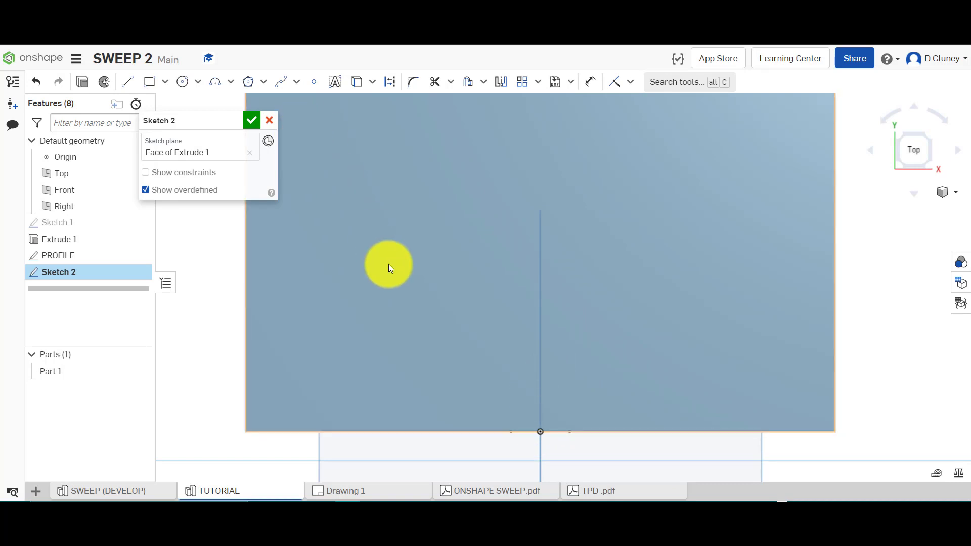
pyautogui.press('l')
# - Study the shape and dimensions of the sweep path in Drawing 1, and return to the TUTORIAL sketch
pyautogui.click(349, 491)
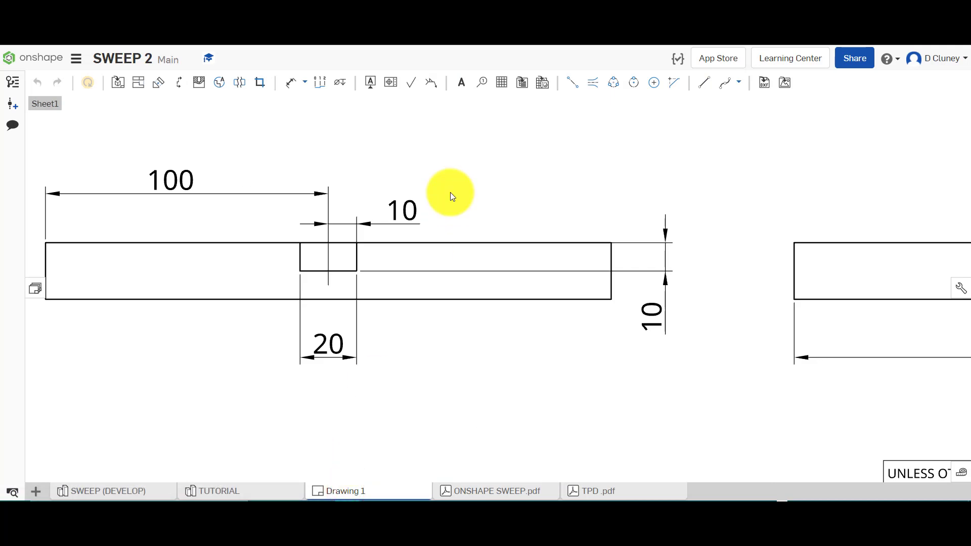
pyautogui.press('f')
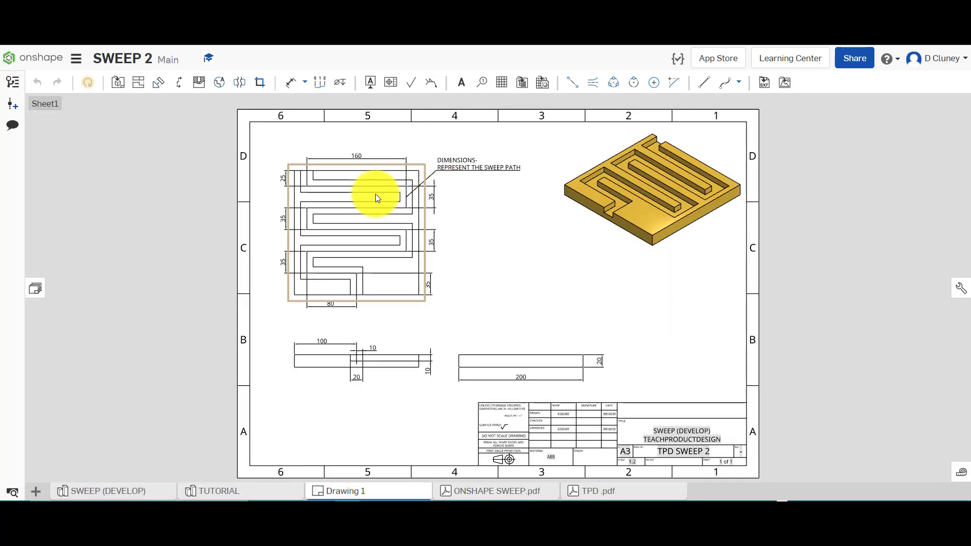
pyautogui.scroll(5, 376, 194)
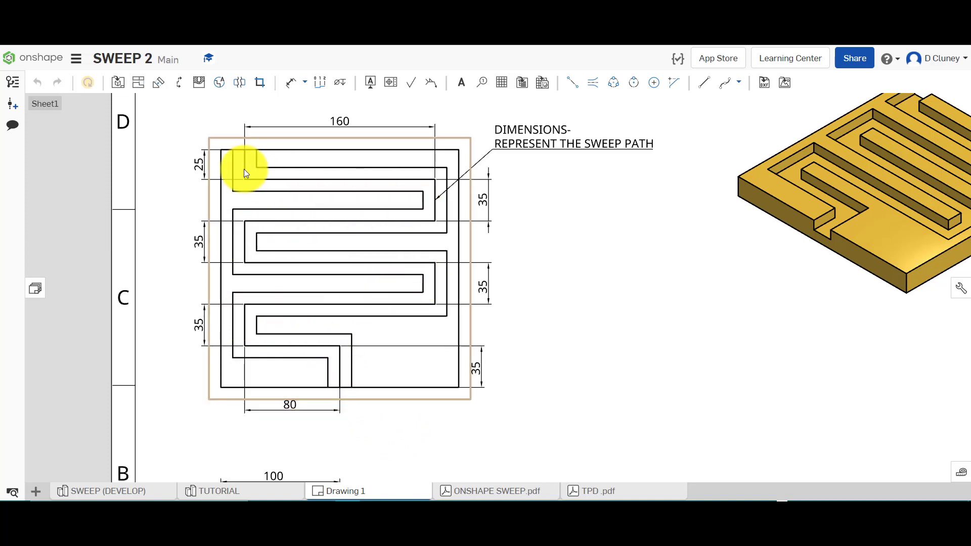
pyautogui.click(251, 488)
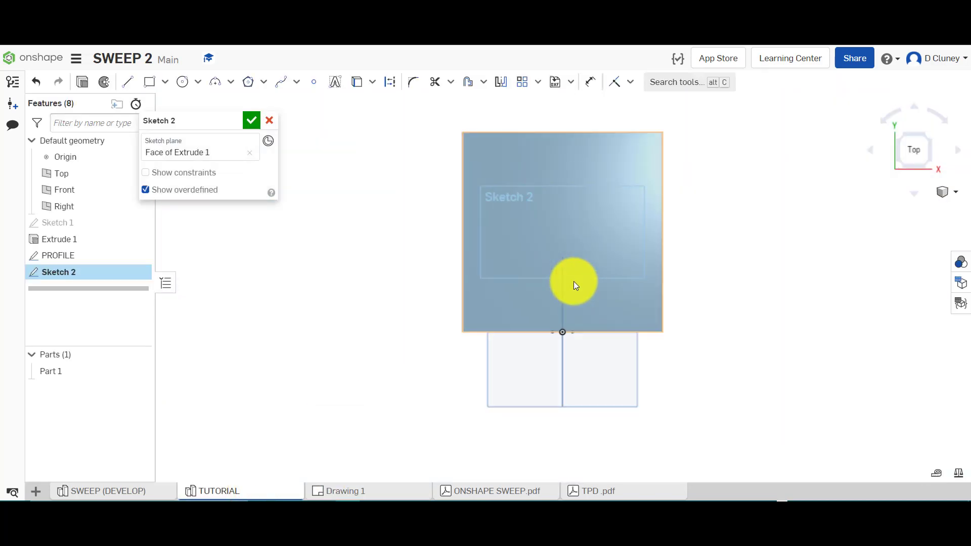
pyautogui.scroll(3, 563, 219)
pyautogui.press('l')
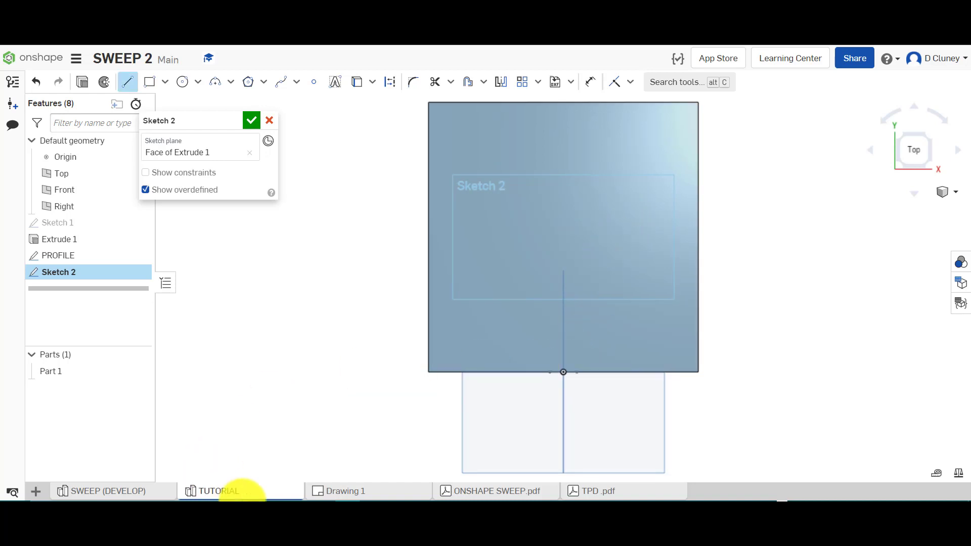
pyautogui.click(331, 494)
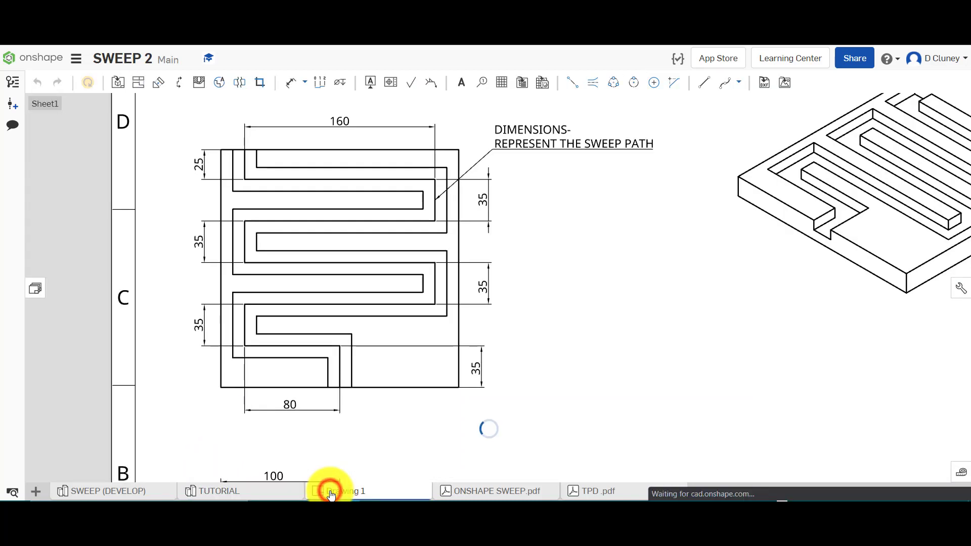
pyautogui.click(266, 486)
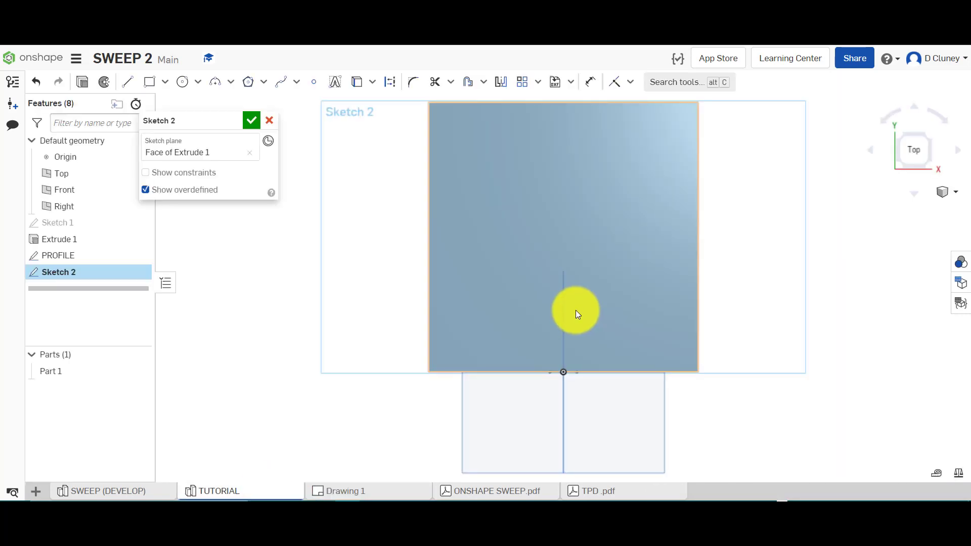
# - Sketch a serpentine path of connected lines from the origin to the block's far edge: one half-width run left and four alternating full-width runs about 157 mm long
pyautogui.press('l')
pyautogui.click(564, 371)
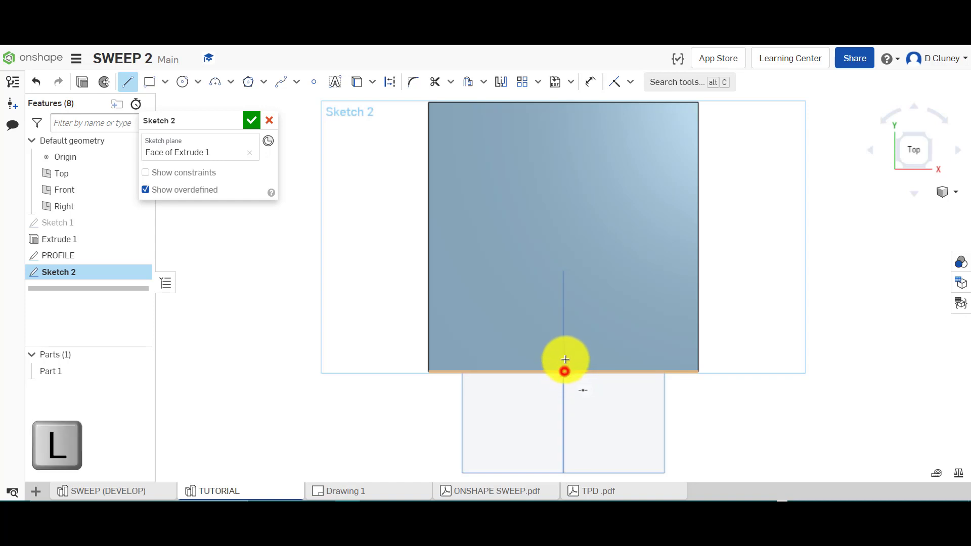
pyautogui.click(565, 329)
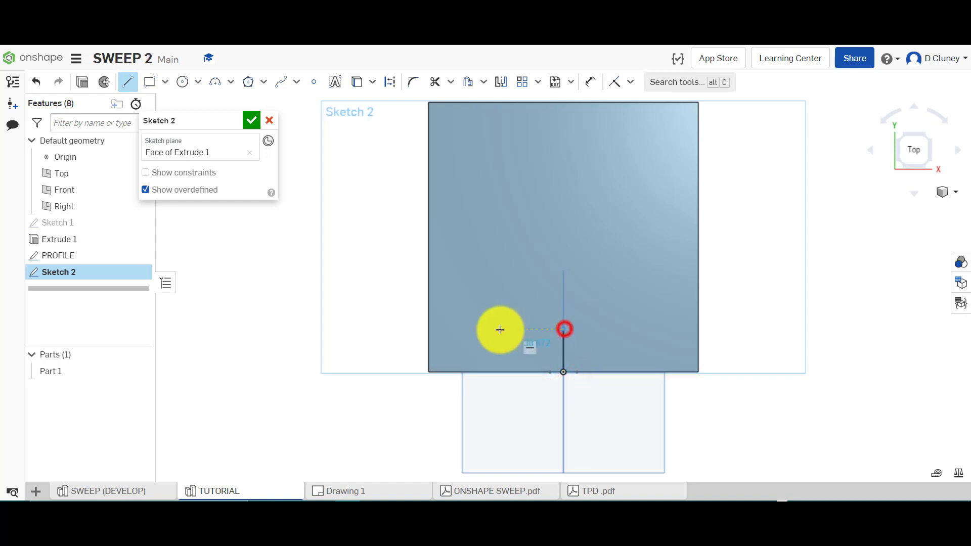
pyautogui.click(457, 329)
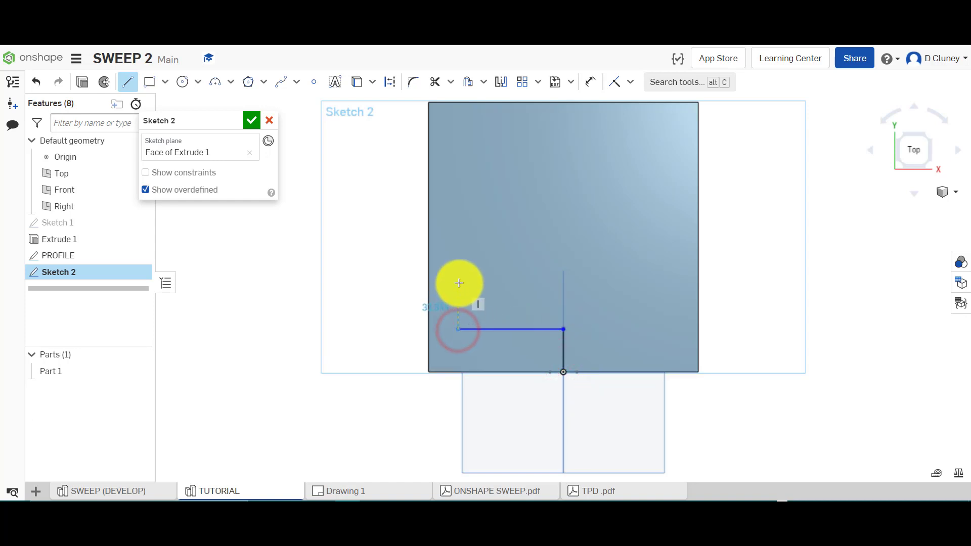
pyautogui.click(458, 283)
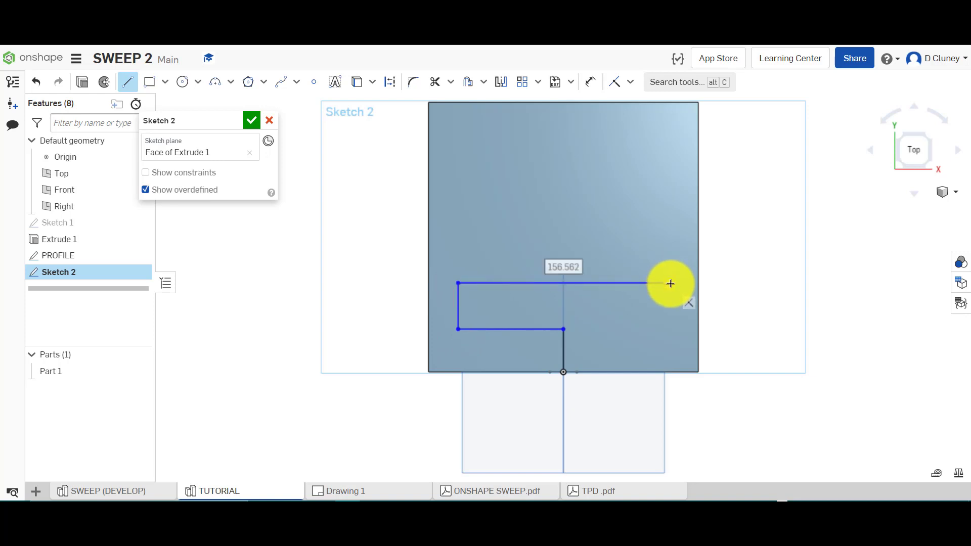
pyautogui.click(670, 283)
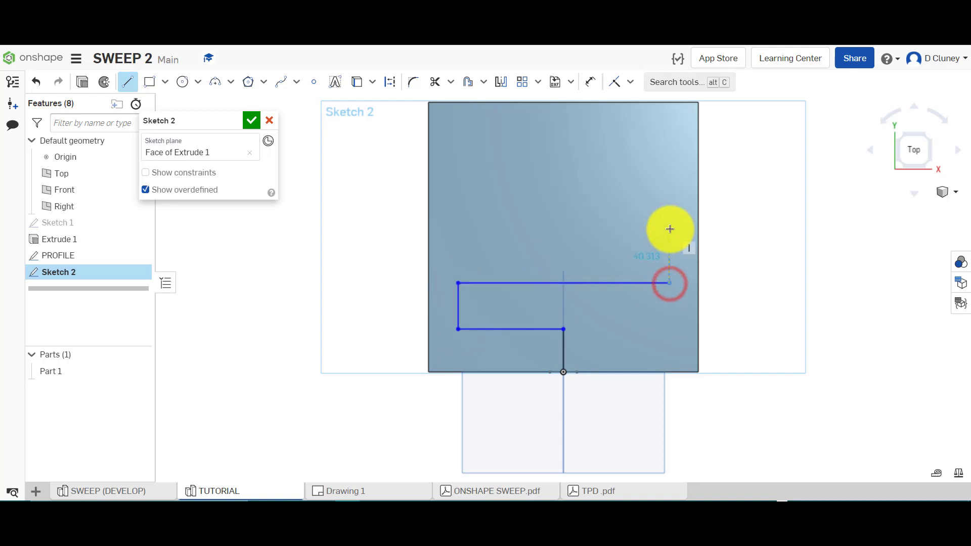
pyautogui.click(669, 229)
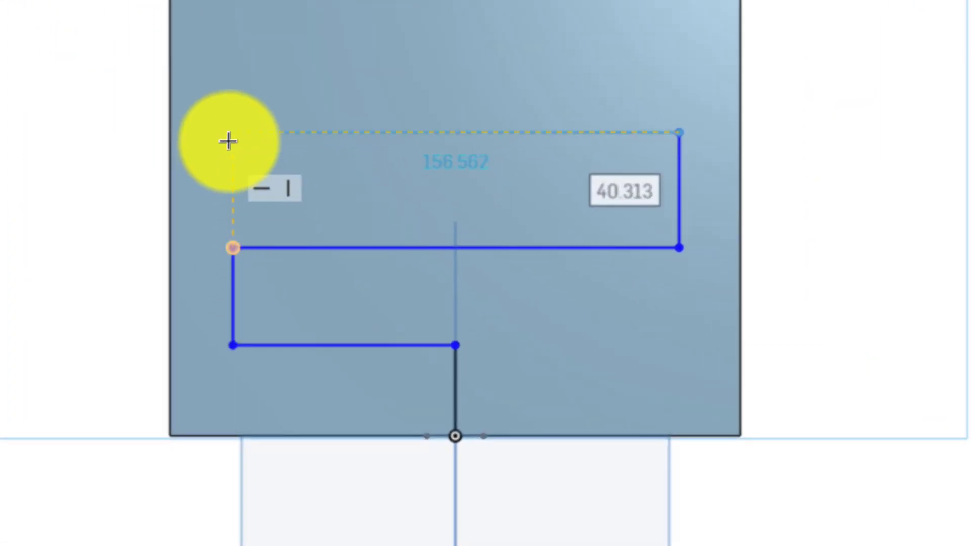
pyautogui.click(230, 136)
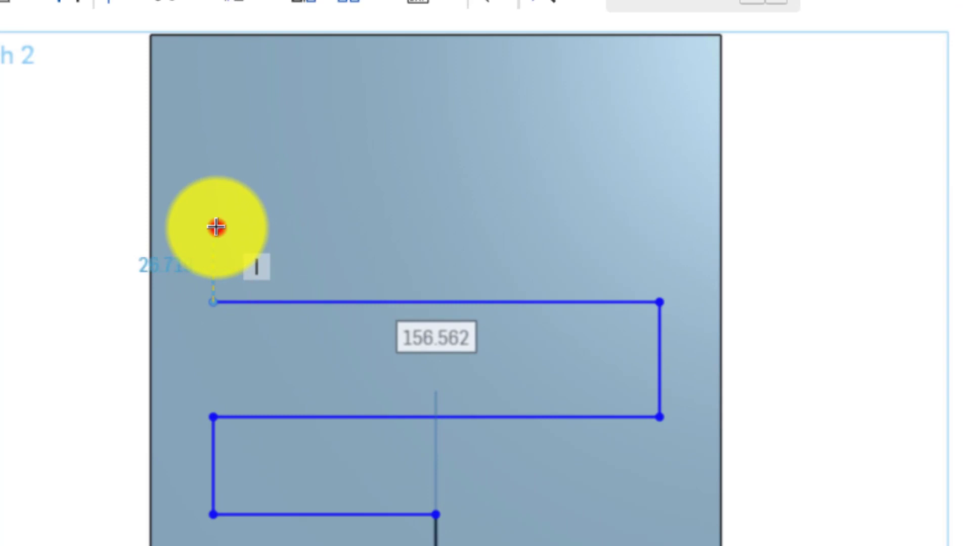
pyautogui.click(215, 227)
pyautogui.click(657, 225)
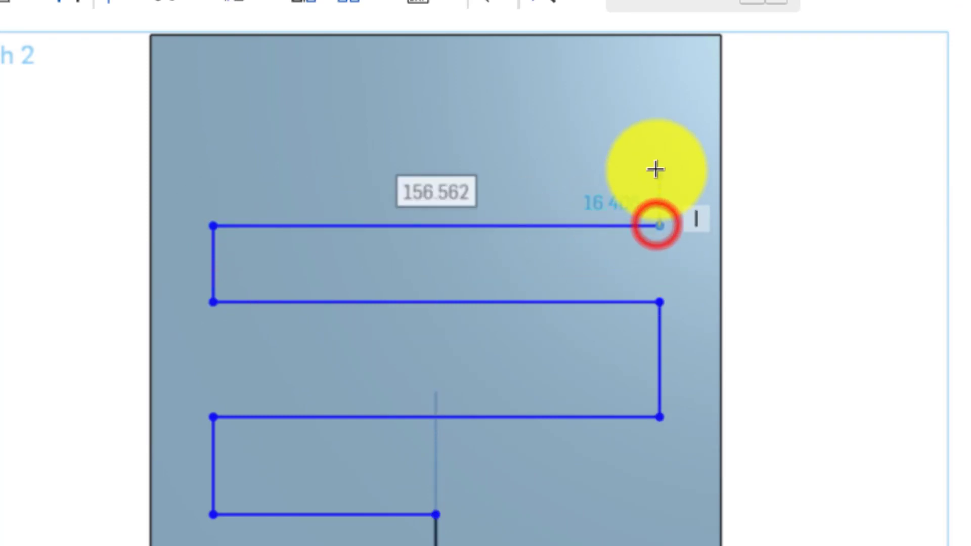
pyautogui.click(659, 144)
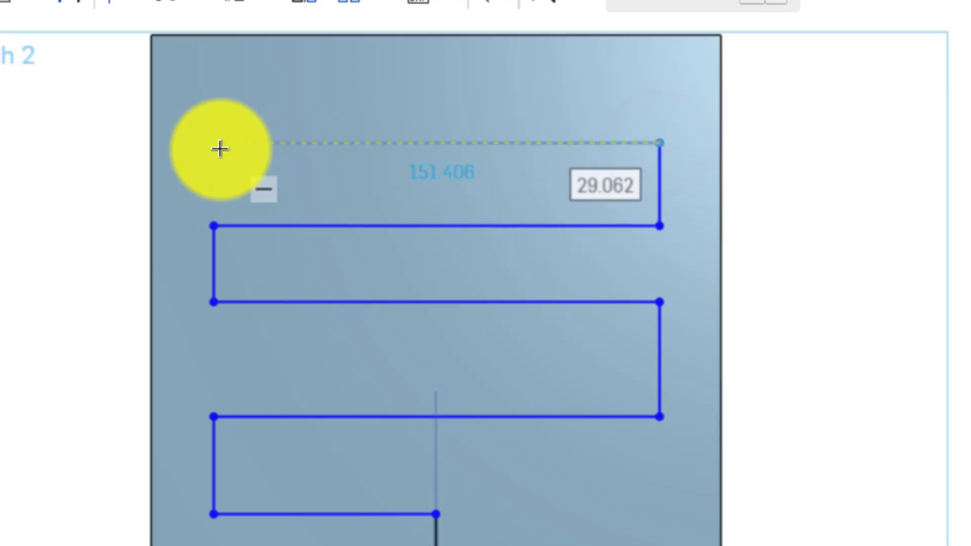
pyautogui.click(215, 144)
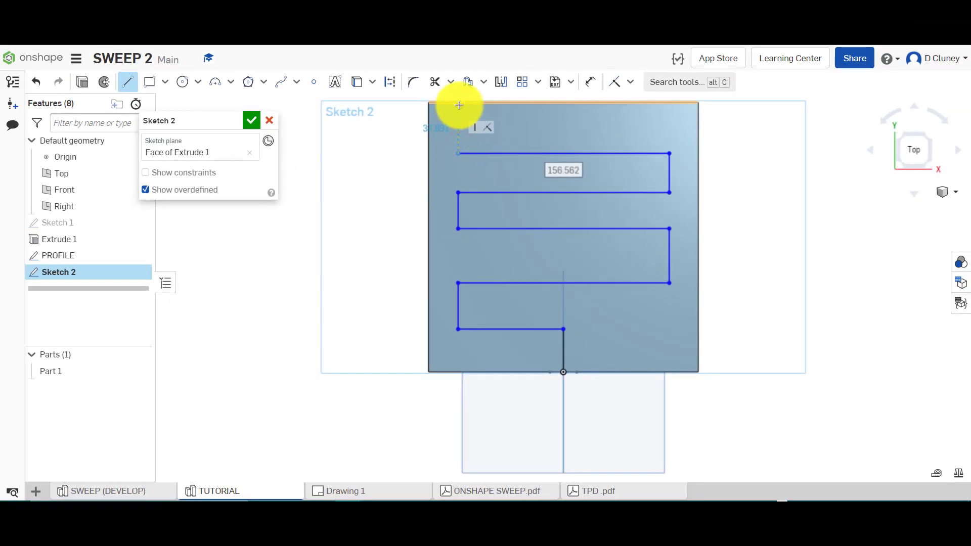
pyautogui.click(460, 102)
pyautogui.press('Escape')
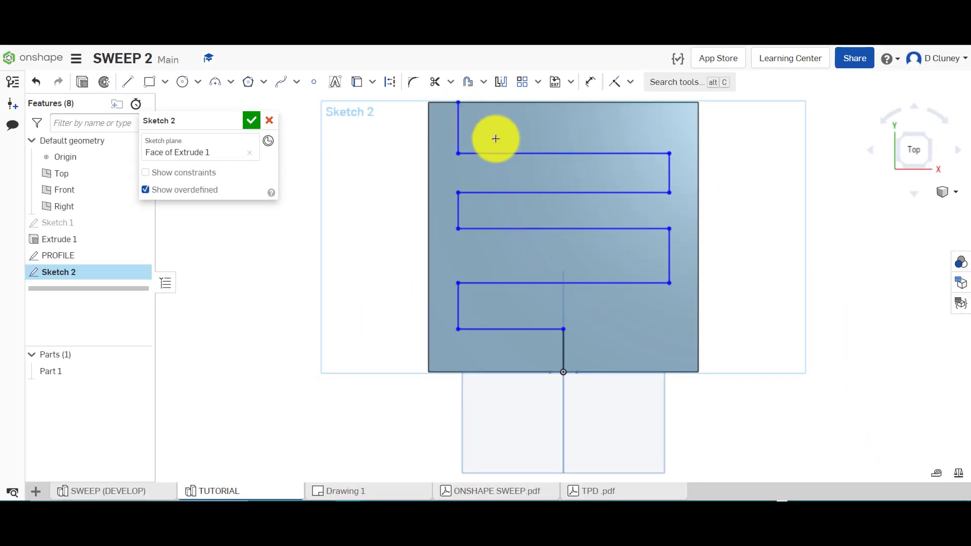
pyautogui.press('Escape')
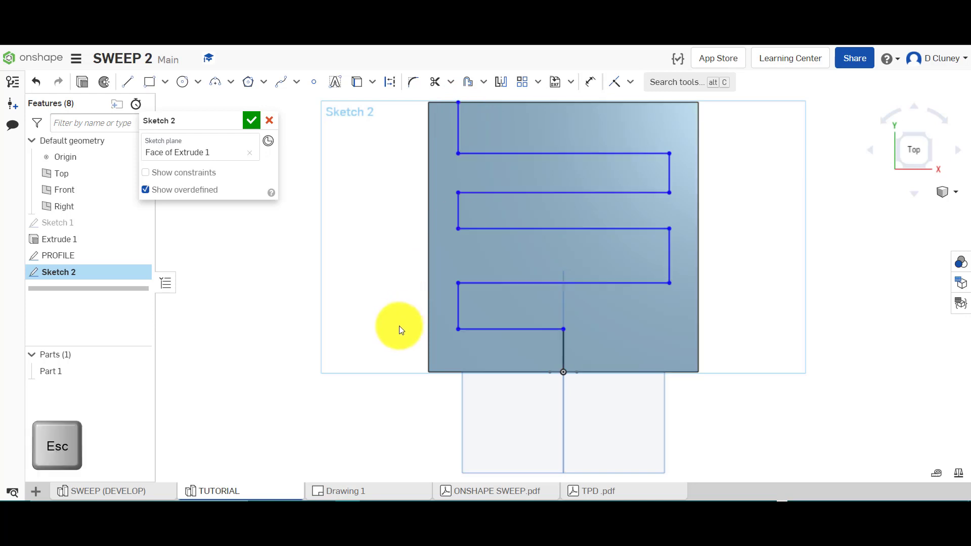
# - Check the sweep path in Drawing 1, and make all the path's vertical segments equal except the last one meeting the far edge
pyautogui.click(342, 493)
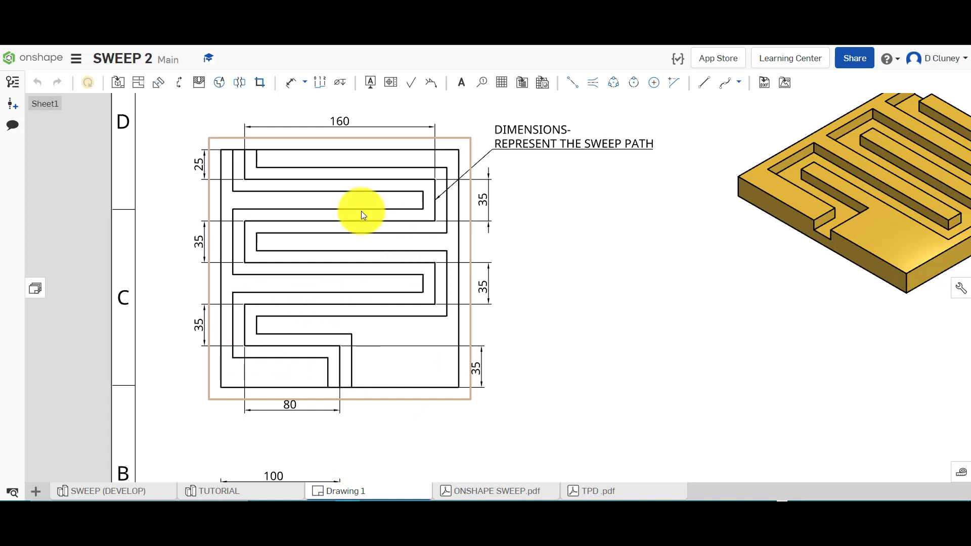
pyautogui.click(243, 495)
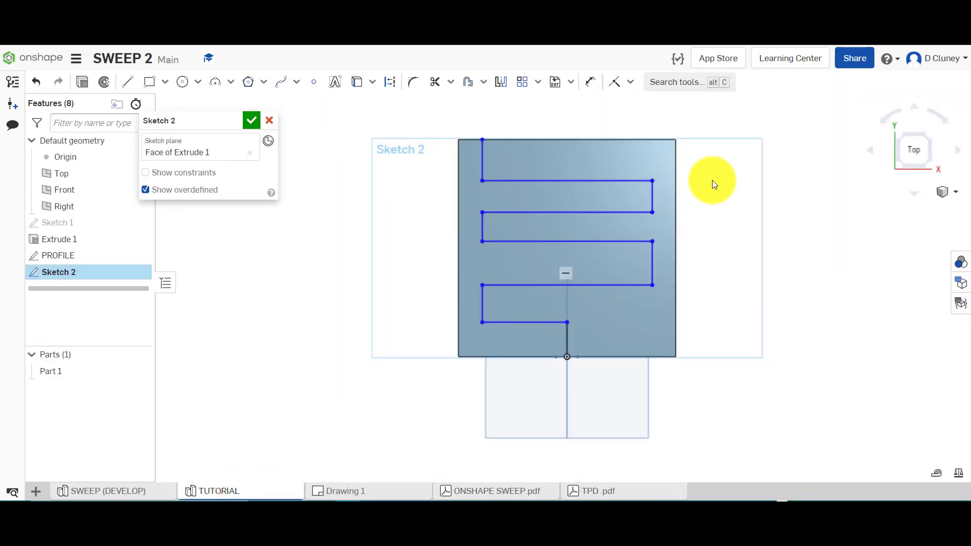
pyautogui.scroll(2, 708, 177)
pyautogui.click(638, 200)
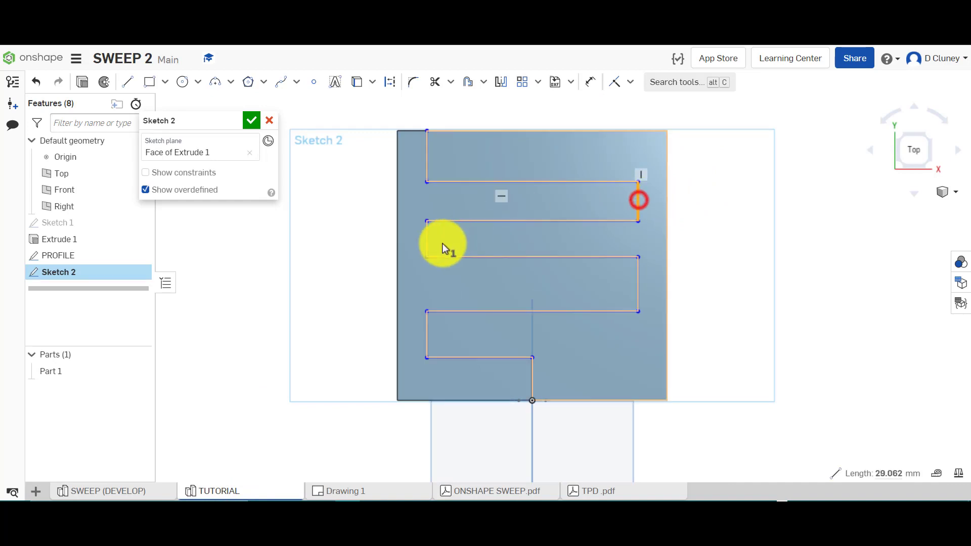
pyautogui.click(428, 239)
pyautogui.click(639, 292)
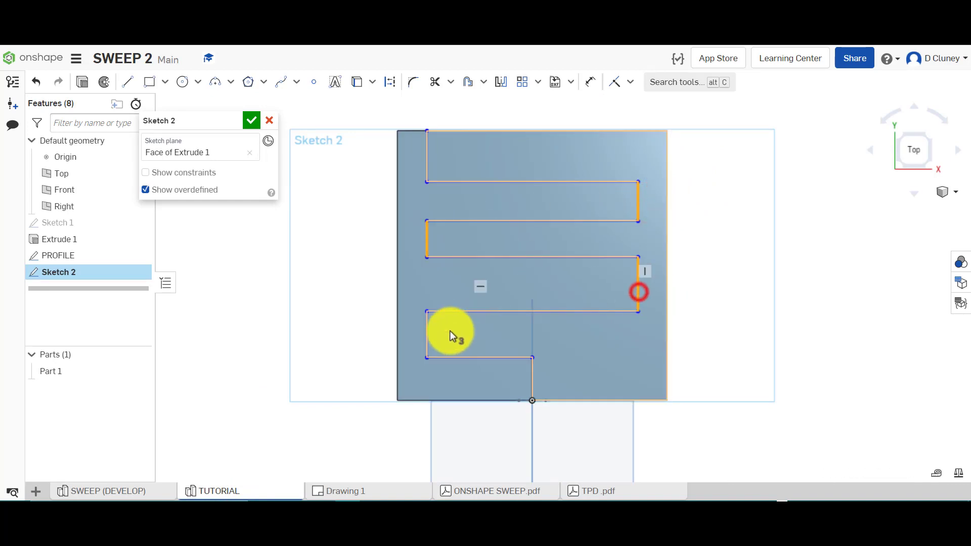
pyautogui.click(427, 328)
pyautogui.click(532, 385)
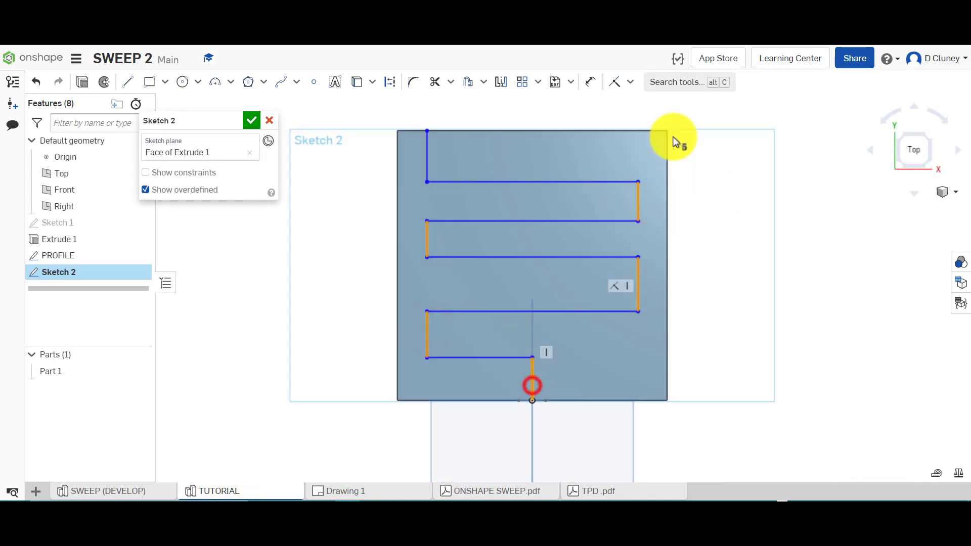
pyautogui.click(630, 82)
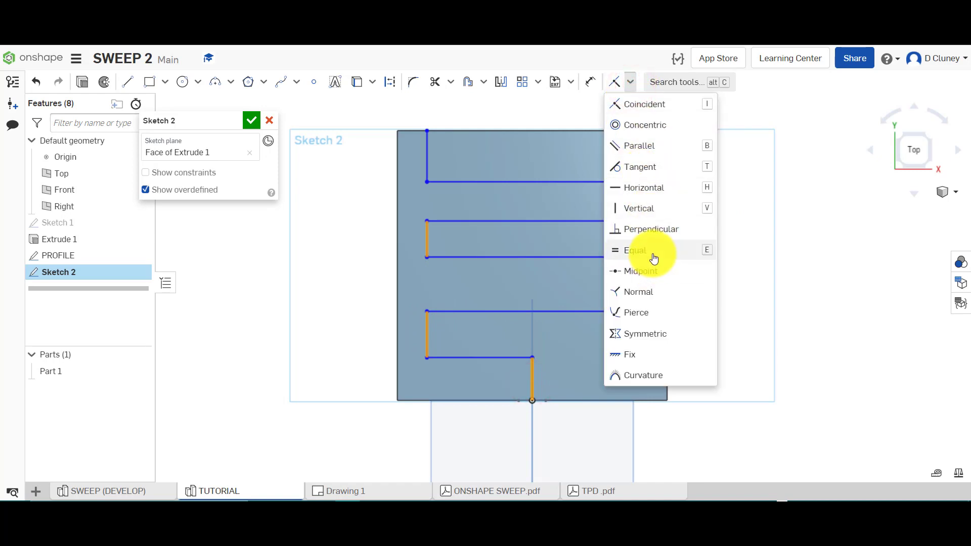
pyautogui.click(653, 258)
# - Dimension the path's first vertical segment, starting at the origin, to 35 mm
pyautogui.press('d')
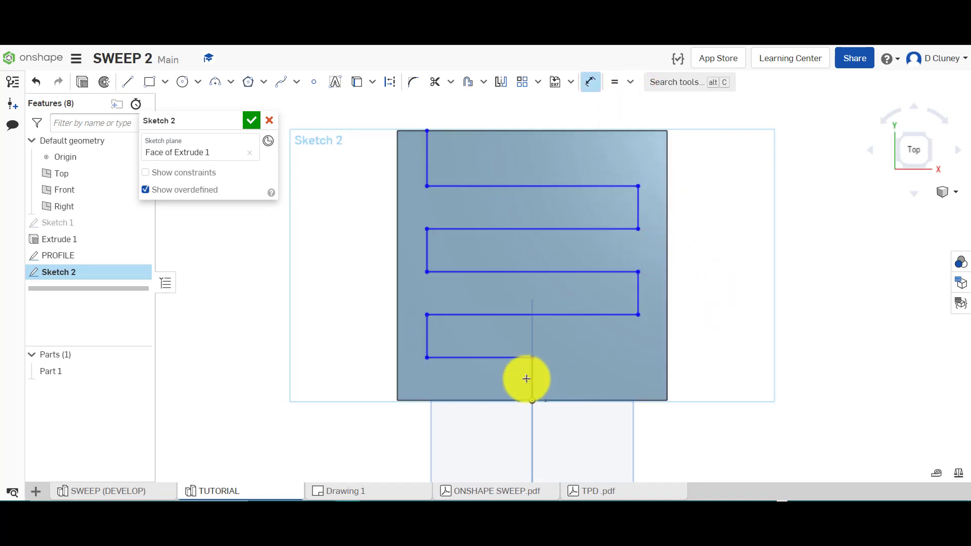
pyautogui.click(531, 380)
pyautogui.click(737, 374)
pyautogui.write('35')
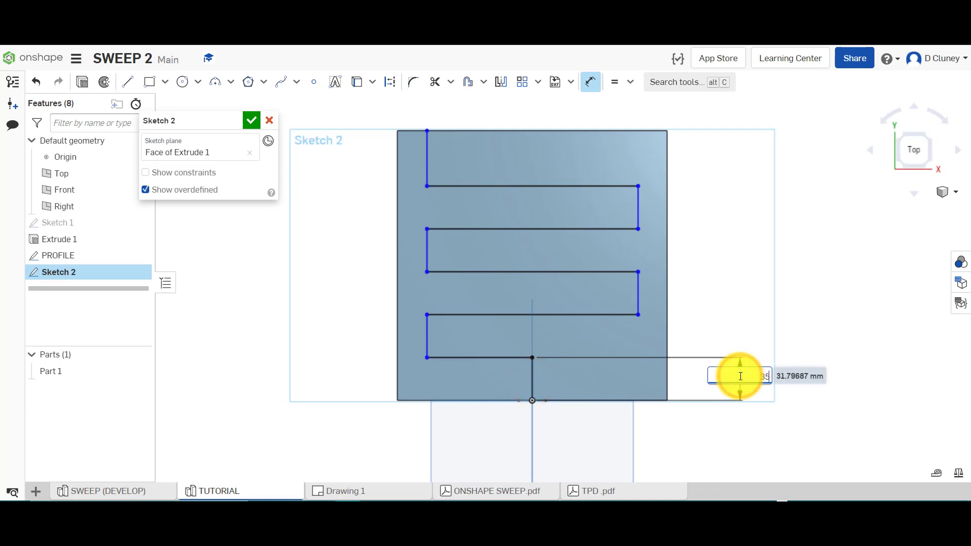
pyautogui.press('Return')
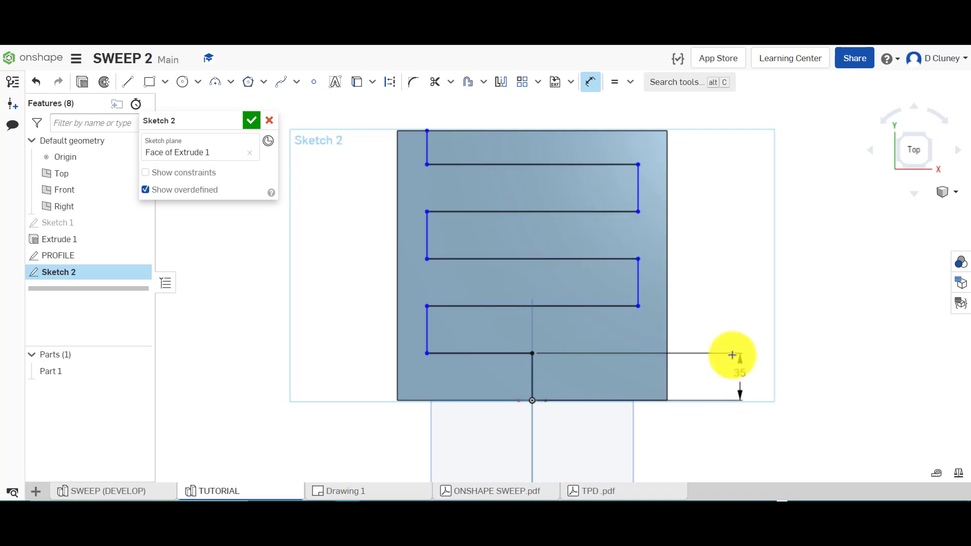
# - Look up the short horizontal run's length in Drawing 1 and dimension that line in the TUTORIAL sketch to 80 mm
pyautogui.click(333, 493)
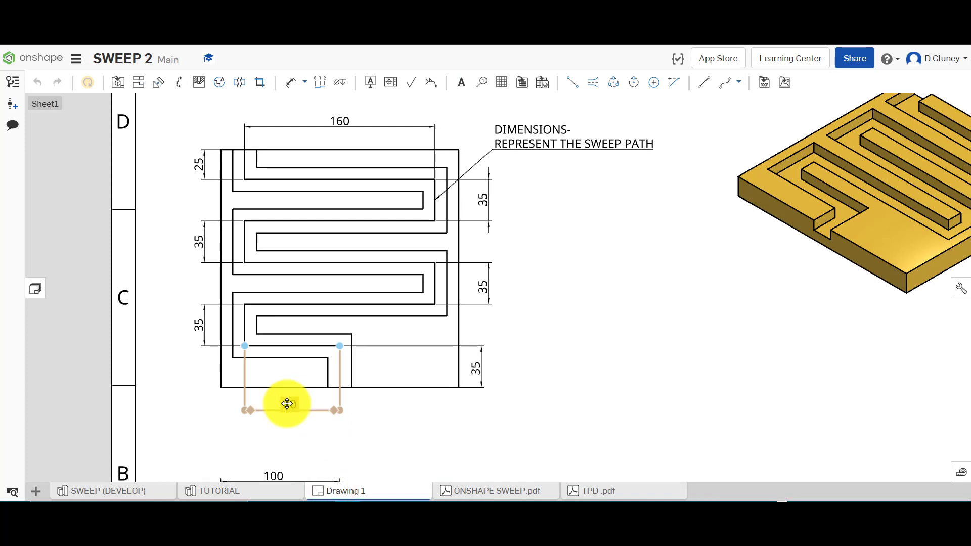
pyautogui.click(286, 403)
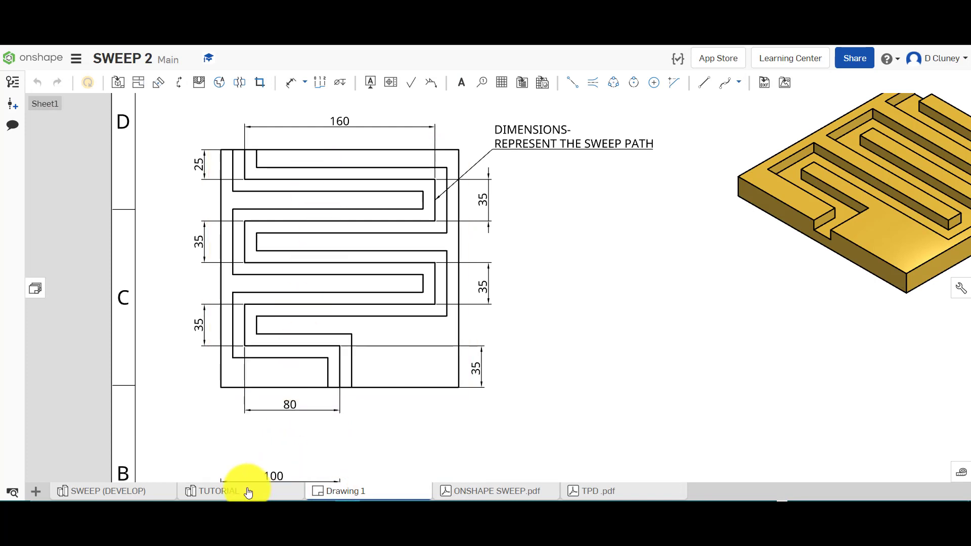
pyautogui.click(247, 488)
pyautogui.press('d')
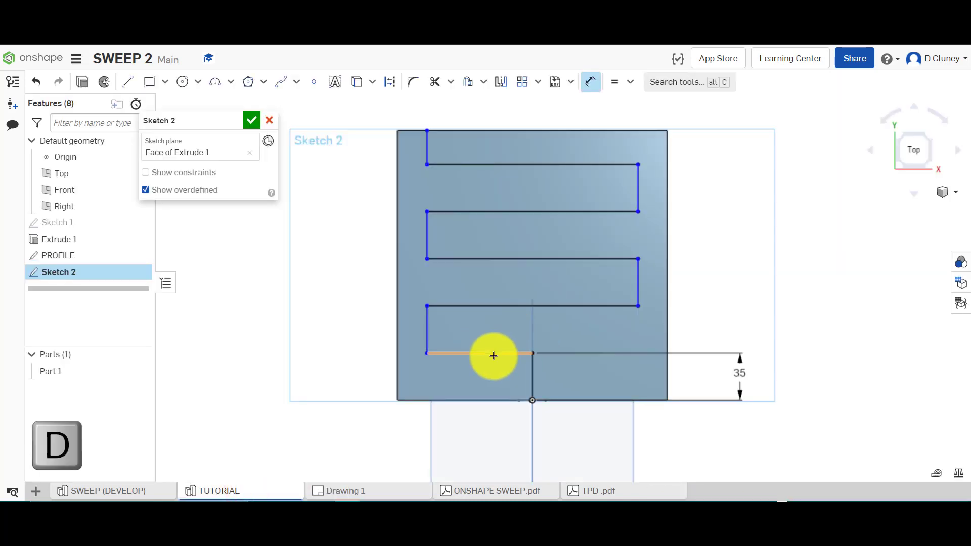
pyautogui.click(494, 354)
pyautogui.click(483, 433)
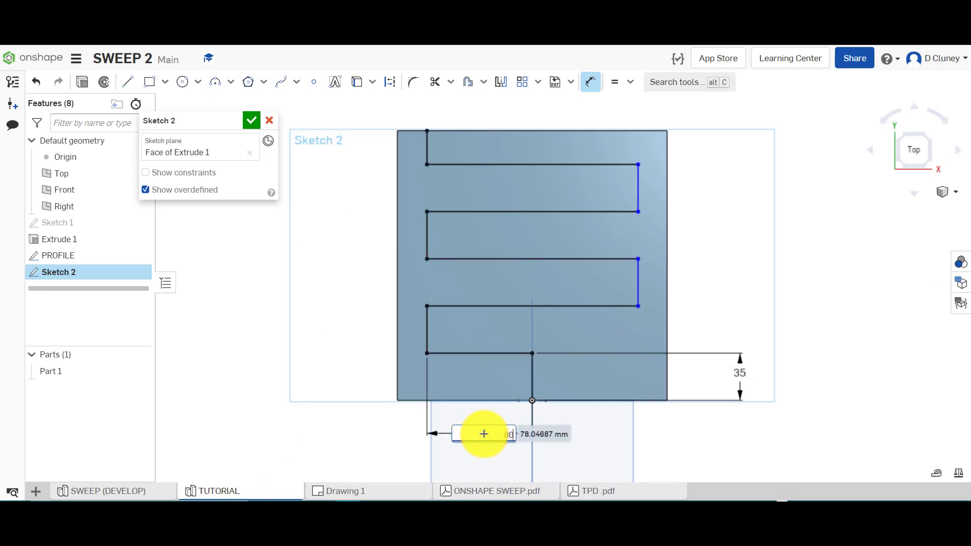
pyautogui.write('80')
pyautogui.press('Return')
# - Dimension the path's full width between its left and right ends to 160 mm, and finish the sketch
pyautogui.press('d')
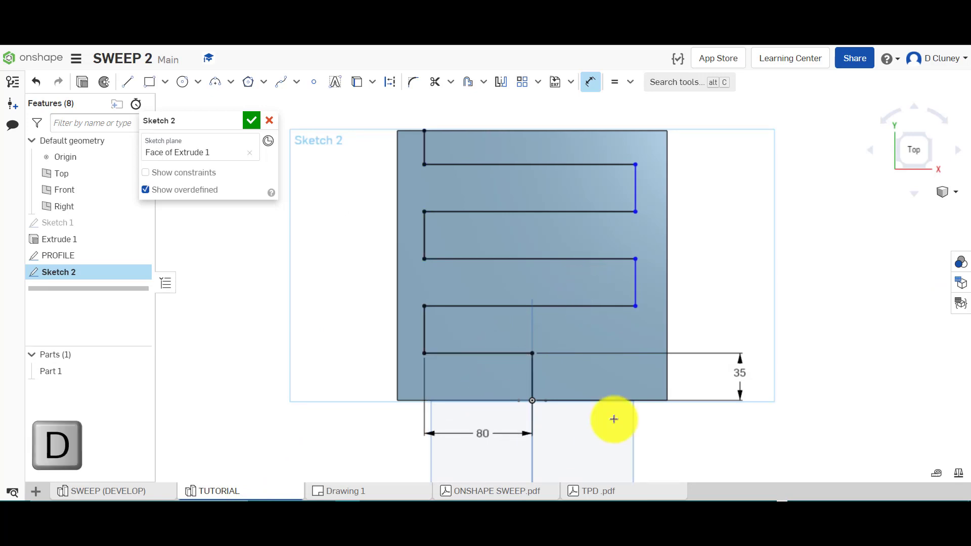
pyautogui.click(610, 418)
pyautogui.write('16')
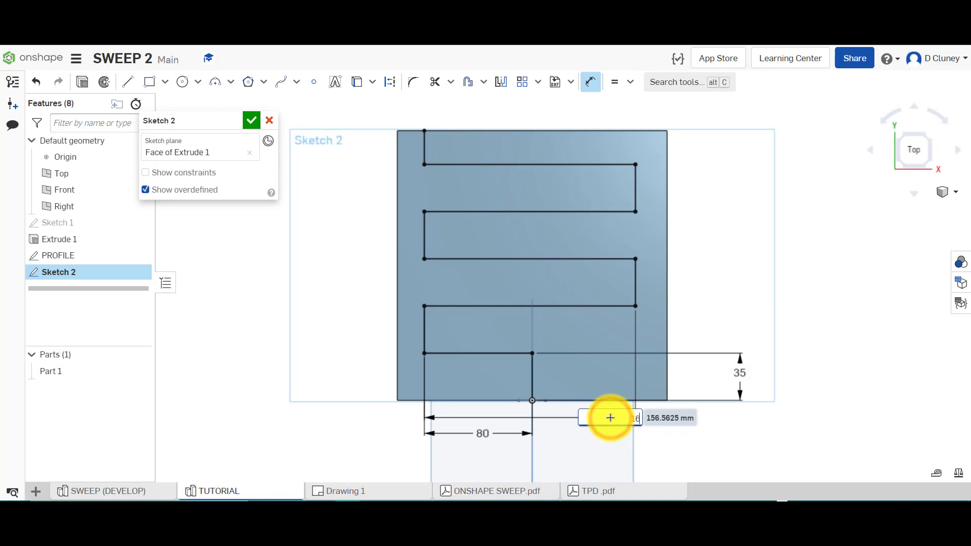
pyautogui.write('0')
pyautogui.press('Return')
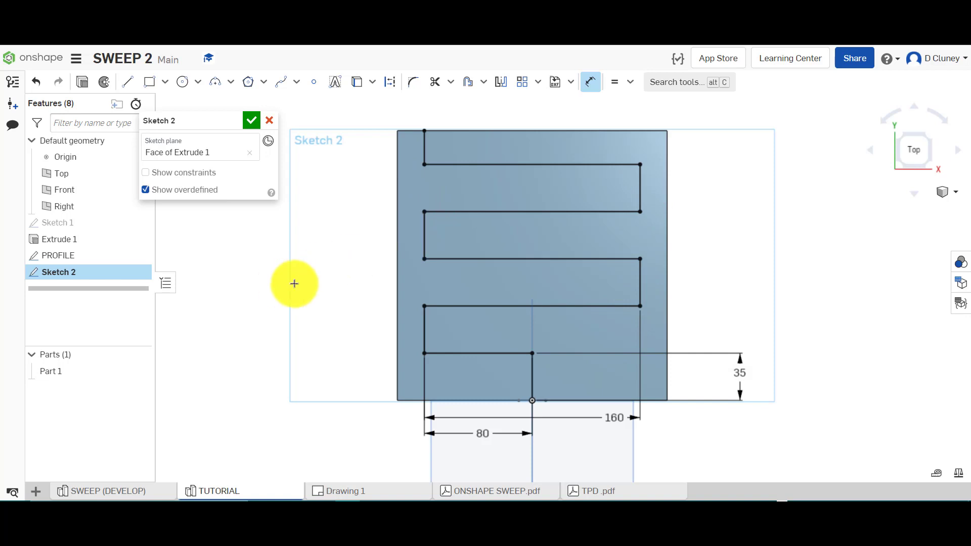
pyautogui.click(251, 121)
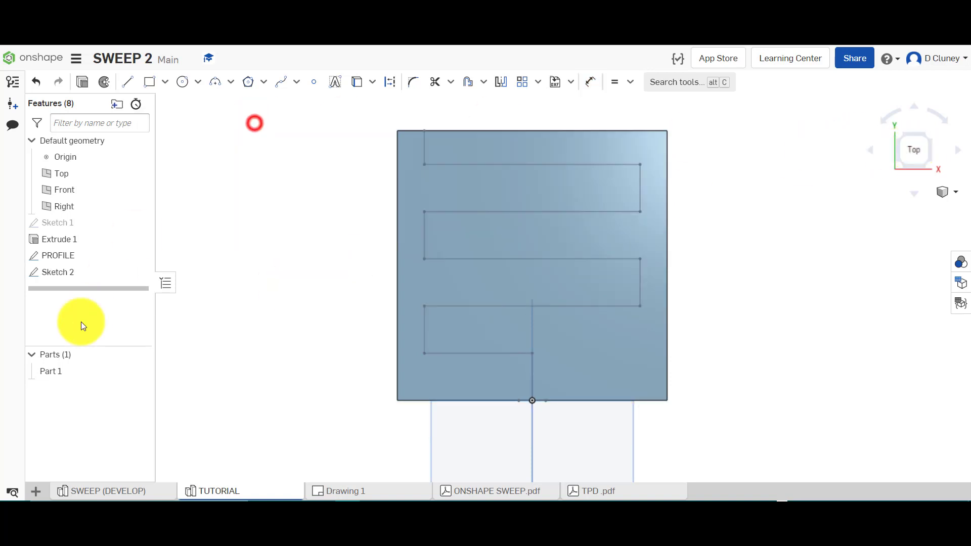
# - Rename the serpentine sketch on the block's top face to PATH
pyautogui.rightClick(71, 276)
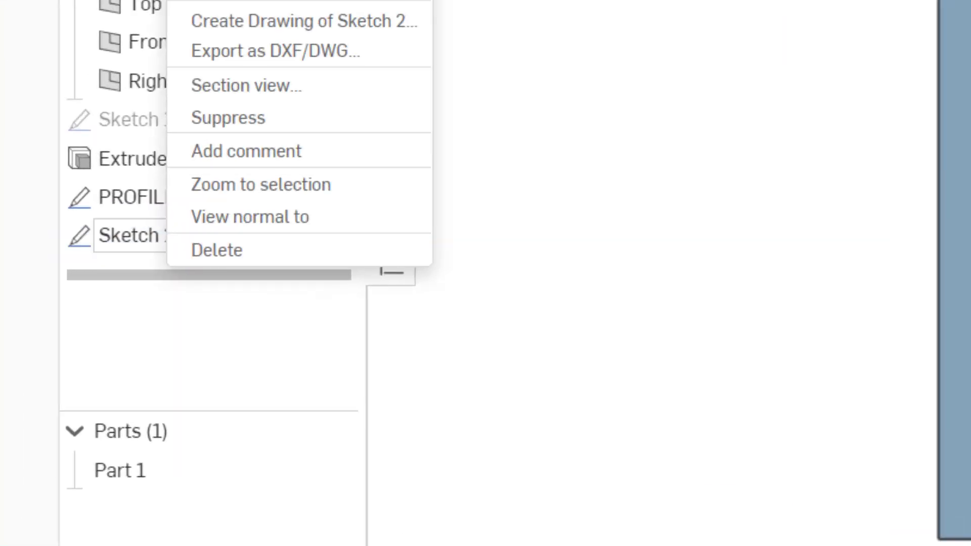
pyautogui.click(96, 54)
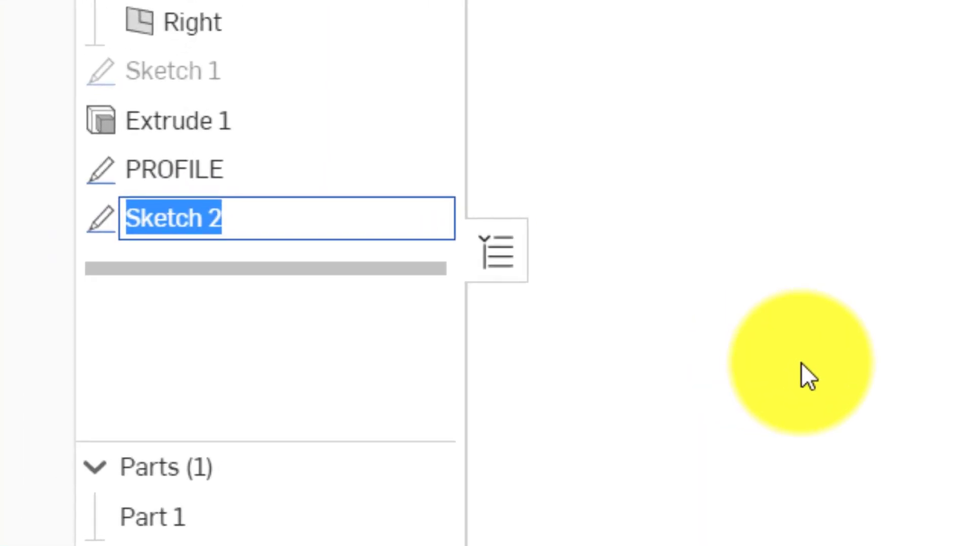
pyautogui.write('PATH')
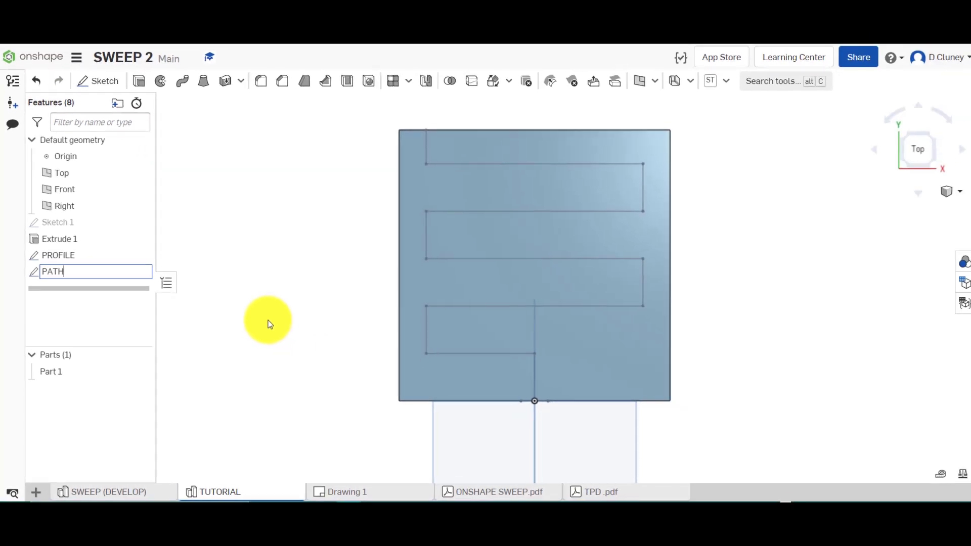
pyautogui.click(268, 324)
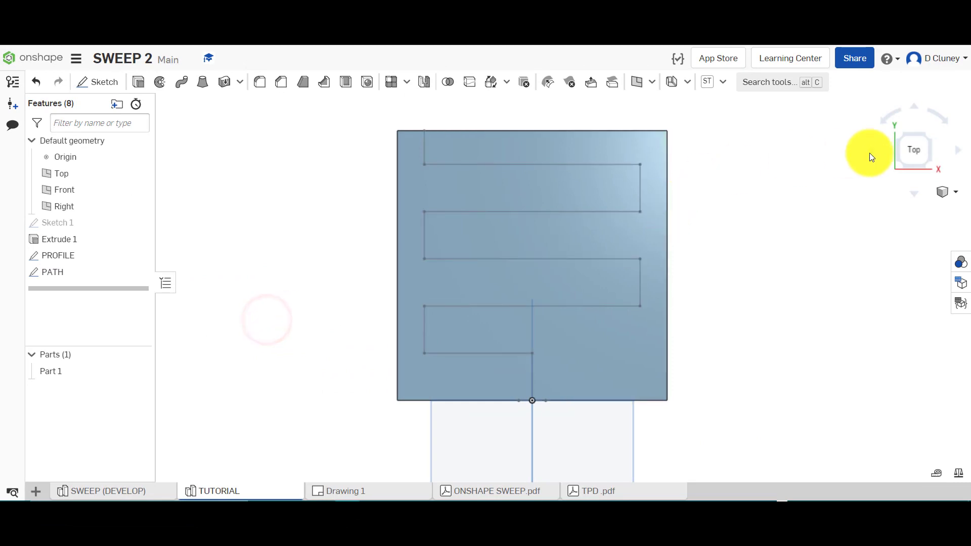
pyautogui.click(928, 135)
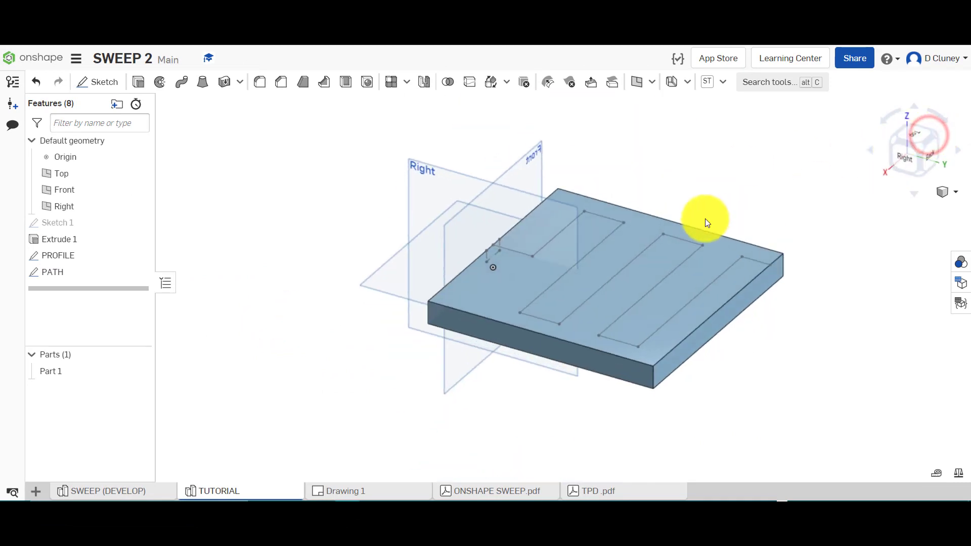
pyautogui.moveTo(682, 186); pyautogui.dragTo(729, 216, button='right')
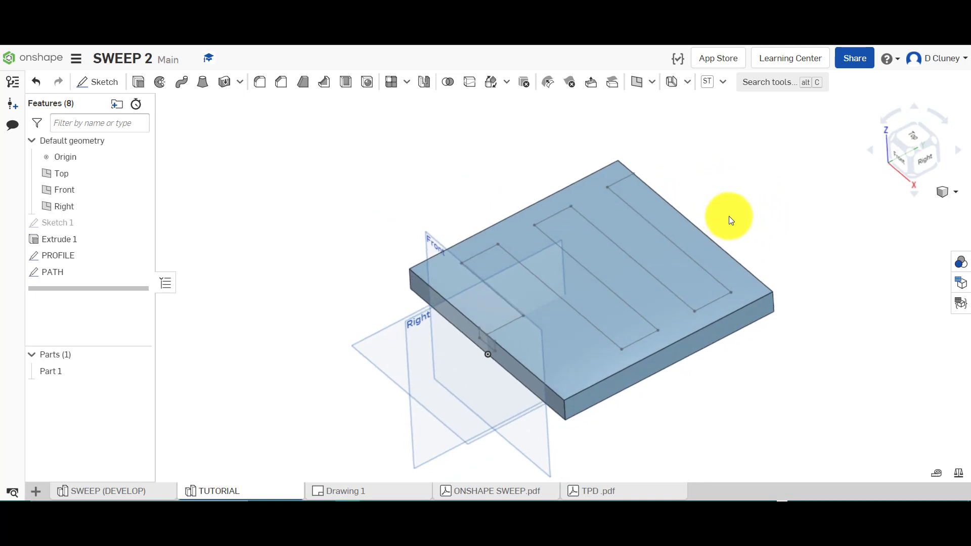
# - Hide the Top, Front and Right default planes in the TUTORIAL Part Studio
pyautogui.click(144, 174)
pyautogui.click(140, 190)
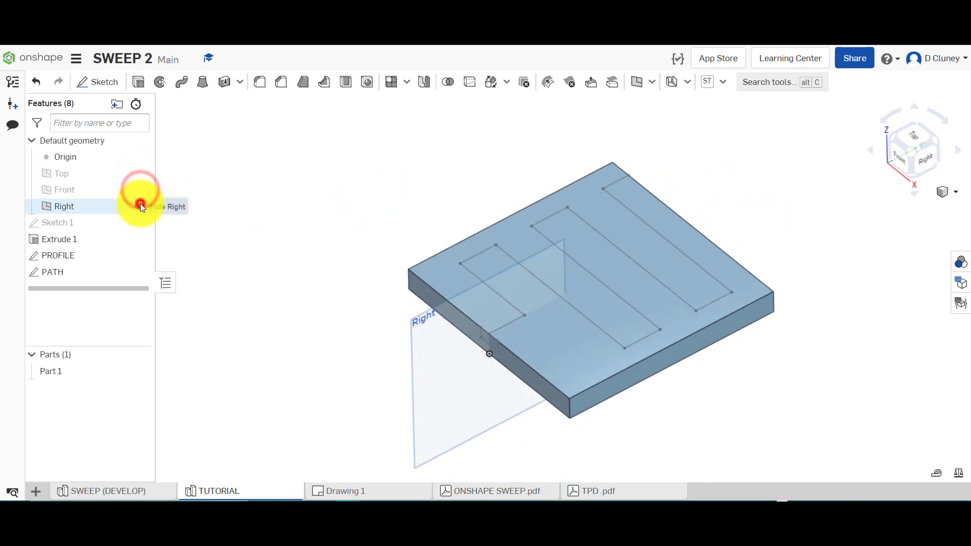
pyautogui.click(141, 207)
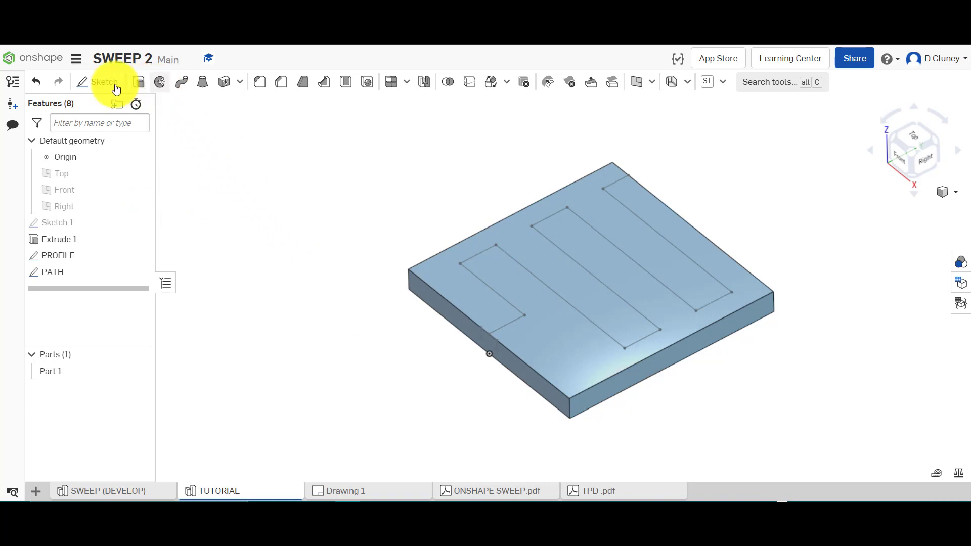
# - Start a solid Sweep set to Remove, with the faces of the PROFILE sketch as the region to sweep
pyautogui.click(180, 83)
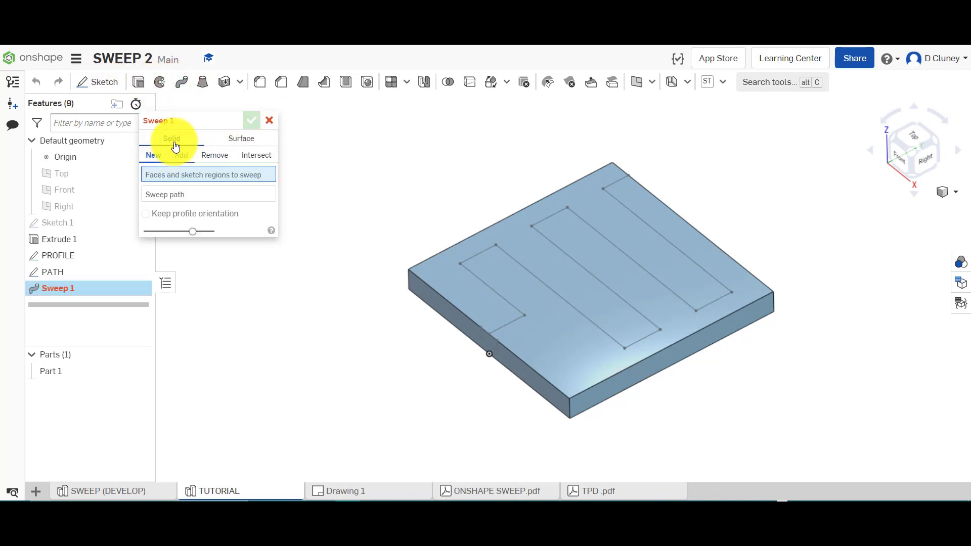
pyautogui.click(223, 157)
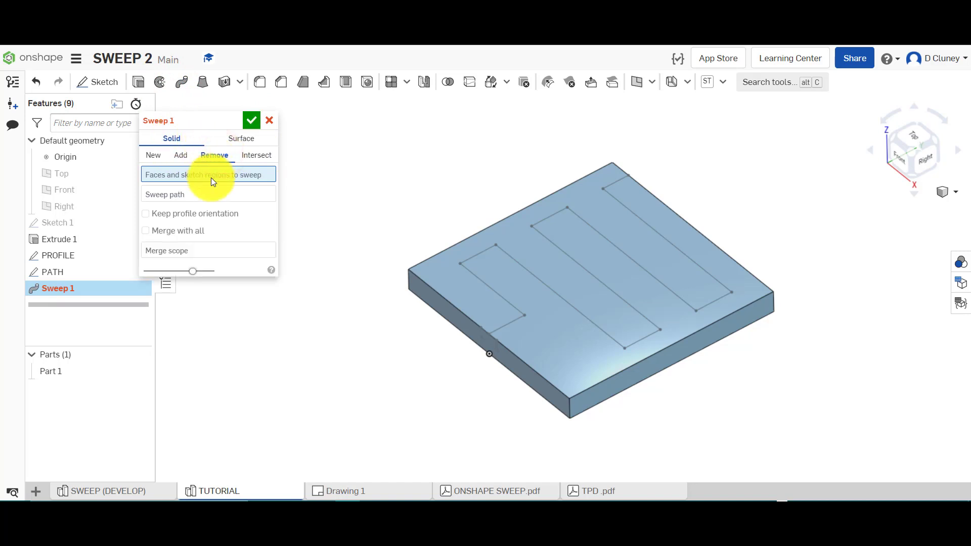
pyautogui.click(81, 256)
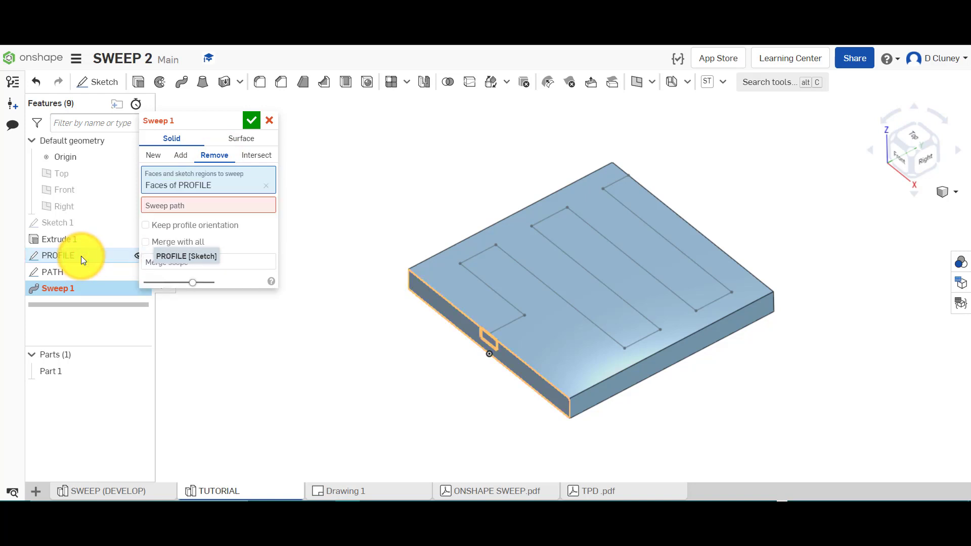
pyautogui.click(204, 205)
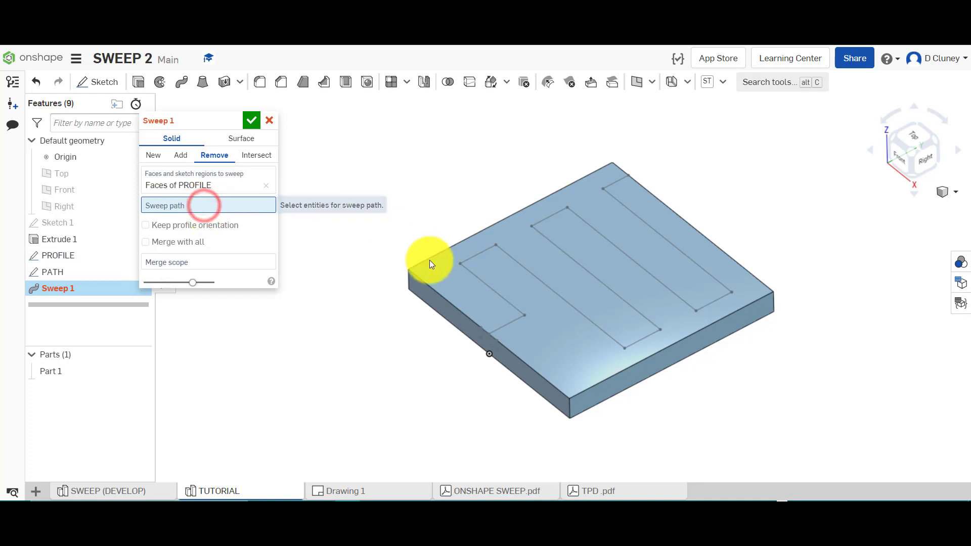
pyautogui.click(512, 326)
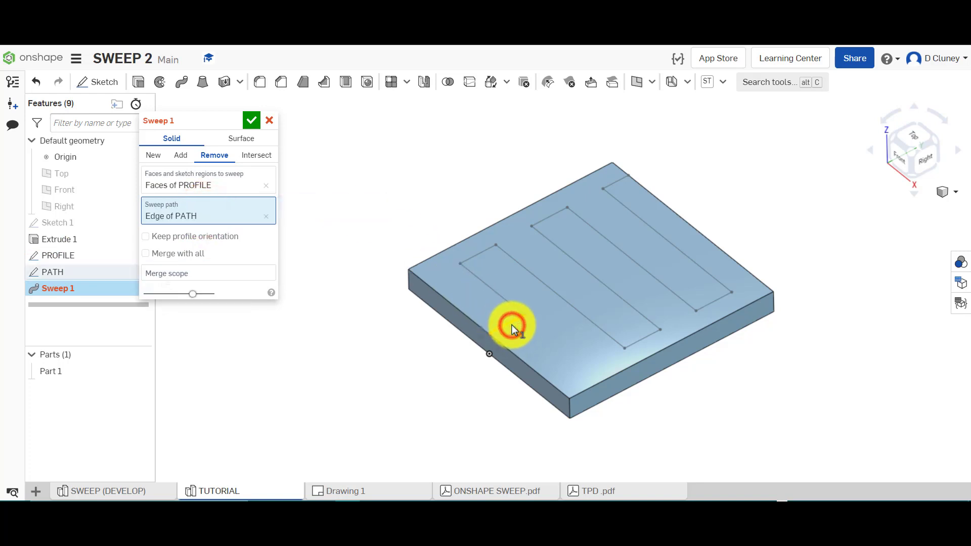
pyautogui.click(513, 300)
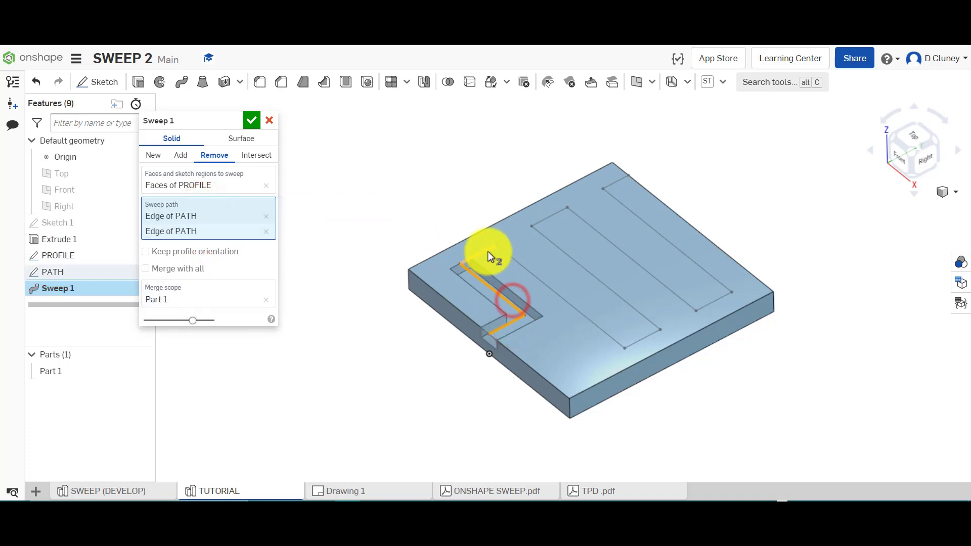
pyautogui.click(488, 252)
pyautogui.click(517, 263)
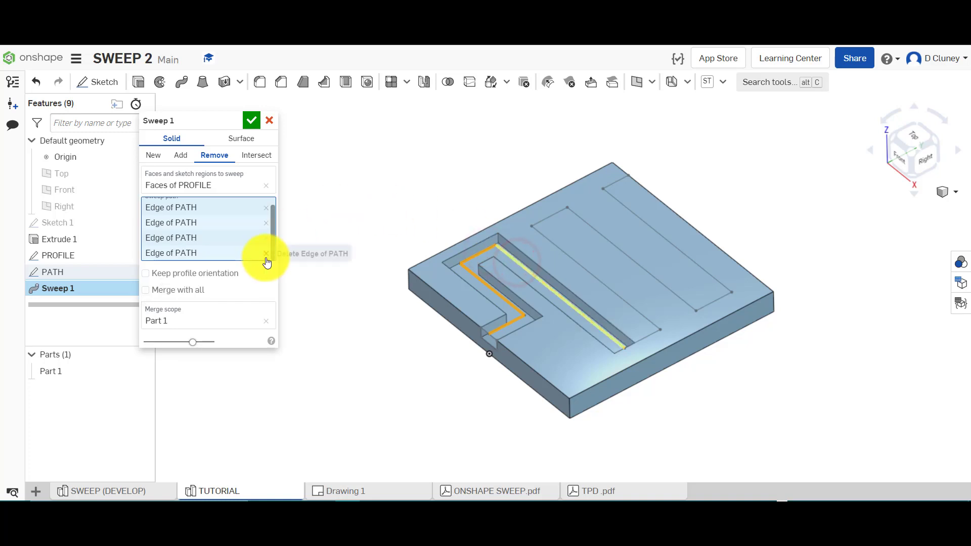
pyautogui.click(265, 250)
pyautogui.click(266, 232)
pyautogui.click(266, 231)
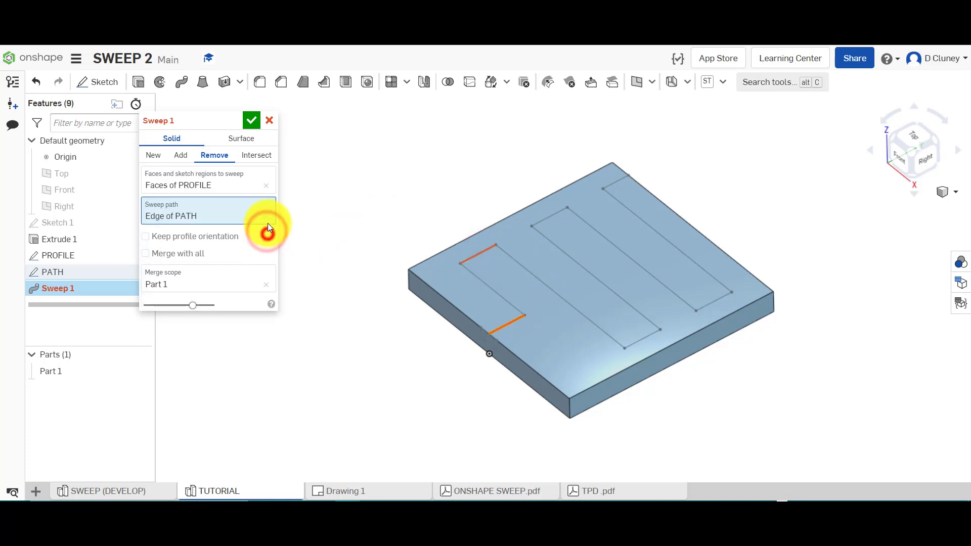
pyautogui.click(266, 216)
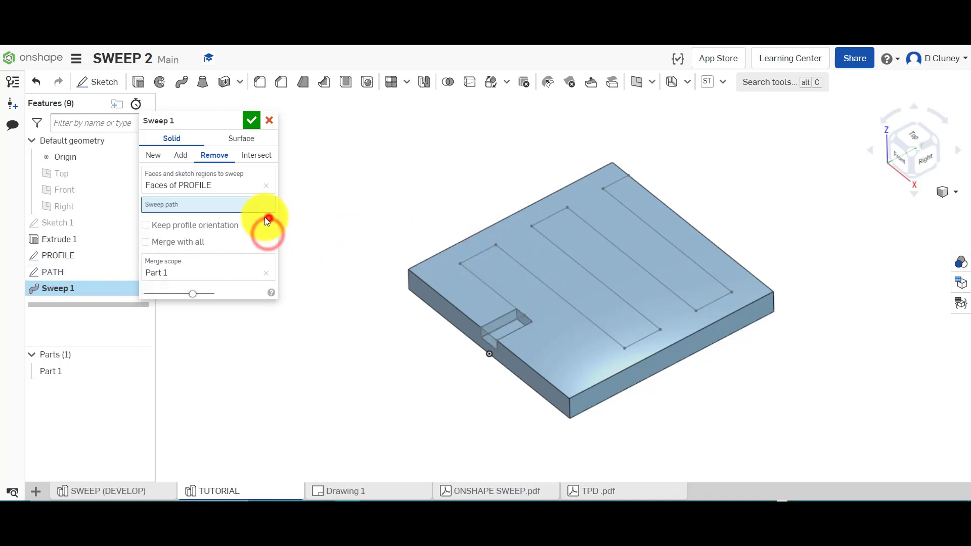
# - Use the whole PATH sketch as the sweep path, preview the Add and New operations, and accept the sweep as Intersect
pyautogui.click(95, 274)
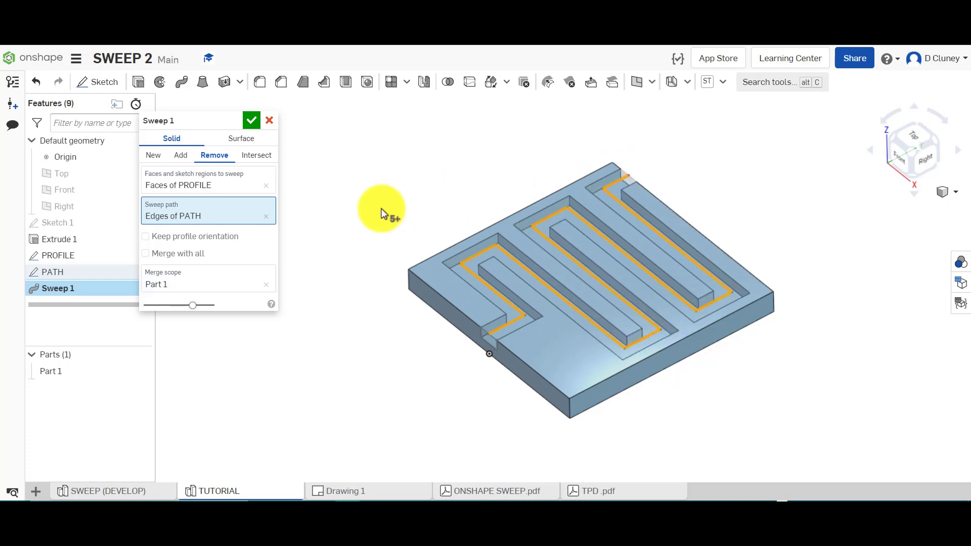
pyautogui.click(183, 156)
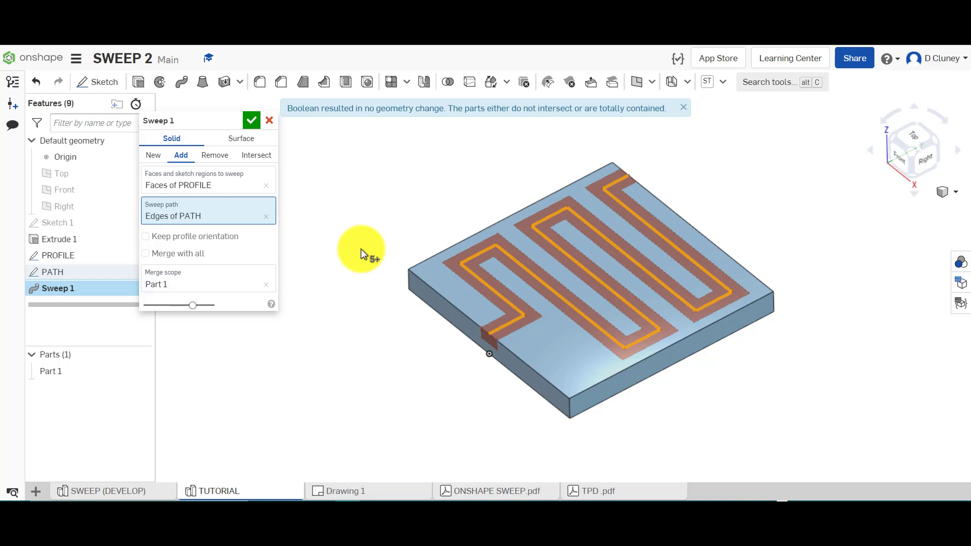
pyautogui.click(154, 154)
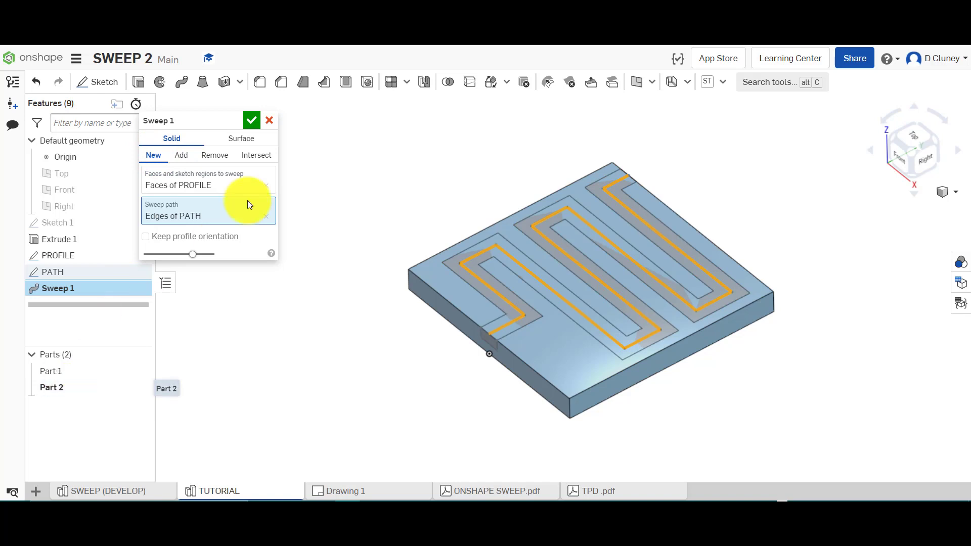
pyautogui.click(267, 155)
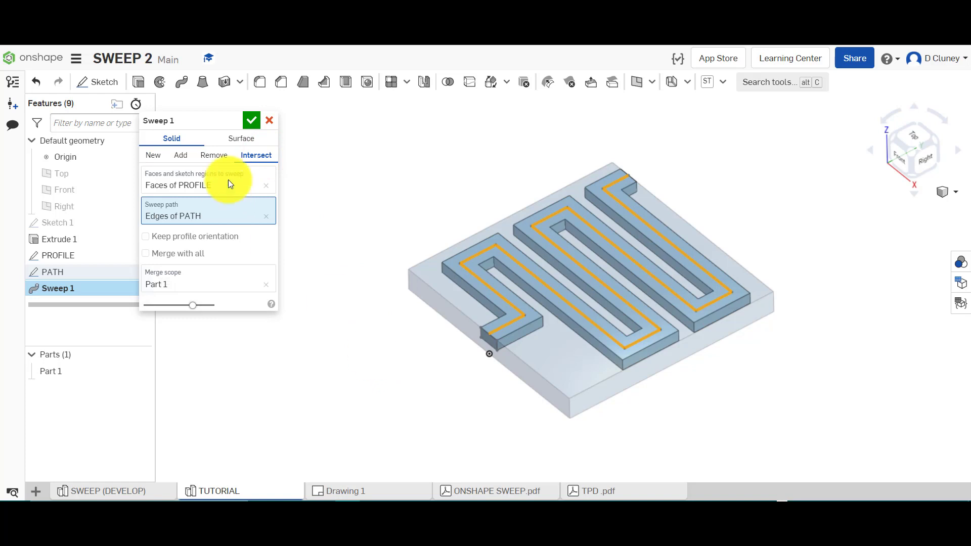
pyautogui.click(251, 120)
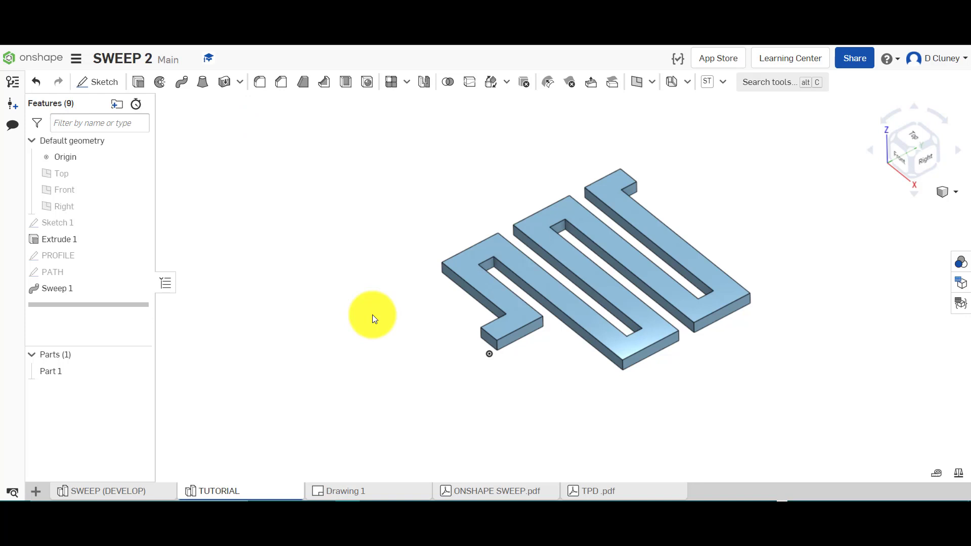
# - Edit the sweep feature to use the Remove operation so the channel is cut from the block
pyautogui.rightClick(109, 292)
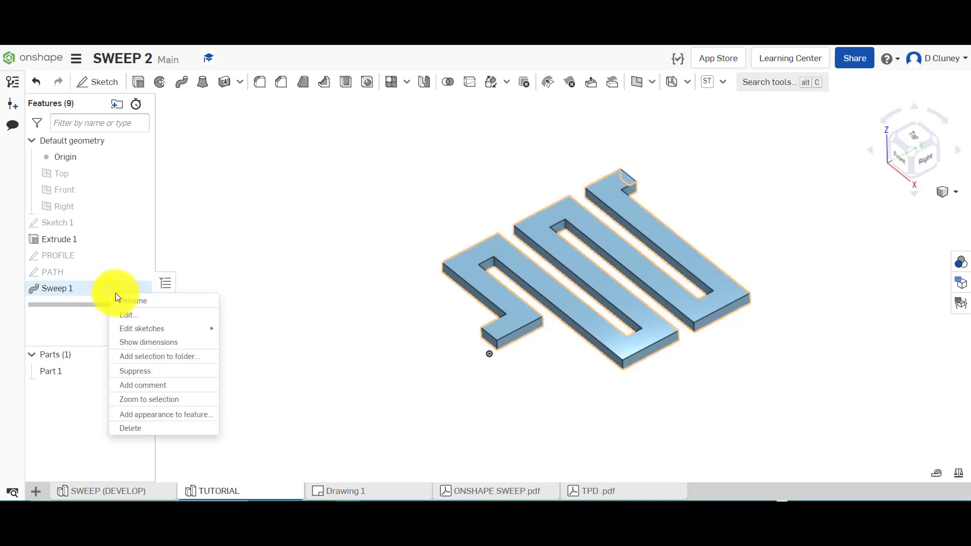
pyautogui.click(162, 316)
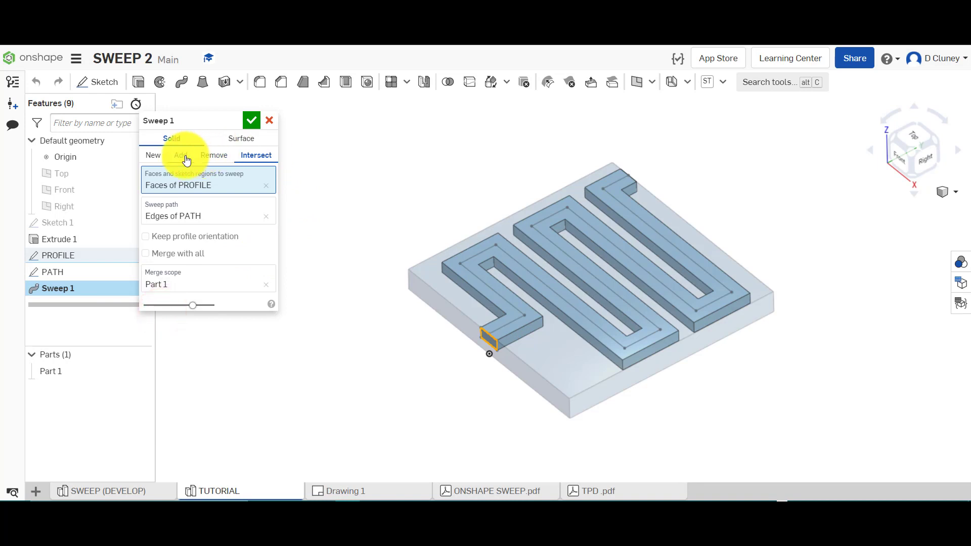
pyautogui.click(215, 157)
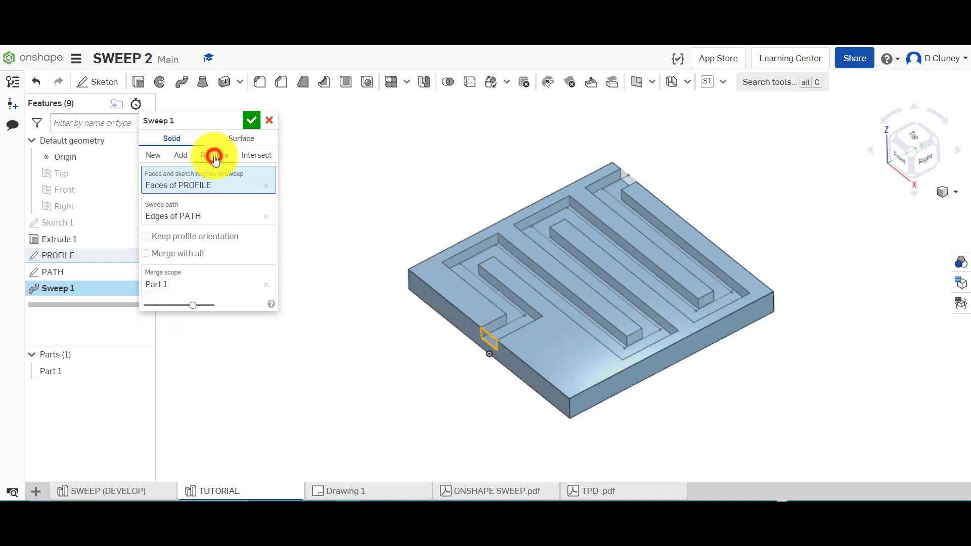
pyautogui.click(252, 121)
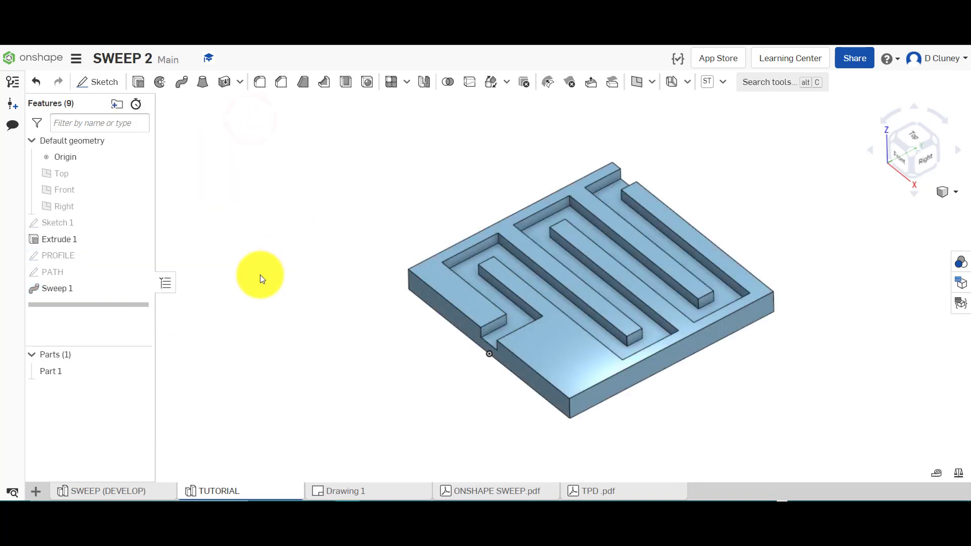
# - Reopen Sketch 1 to review the base square's dimensions and close it without changes
pyautogui.moveTo(272, 252)
pyautogui.mouseDown(button='right')
pyautogui.moveTo(273, 311)
pyautogui.moveTo(274, 241)
pyautogui.moveTo(273, 256)
pyautogui.mouseUp(button='right')
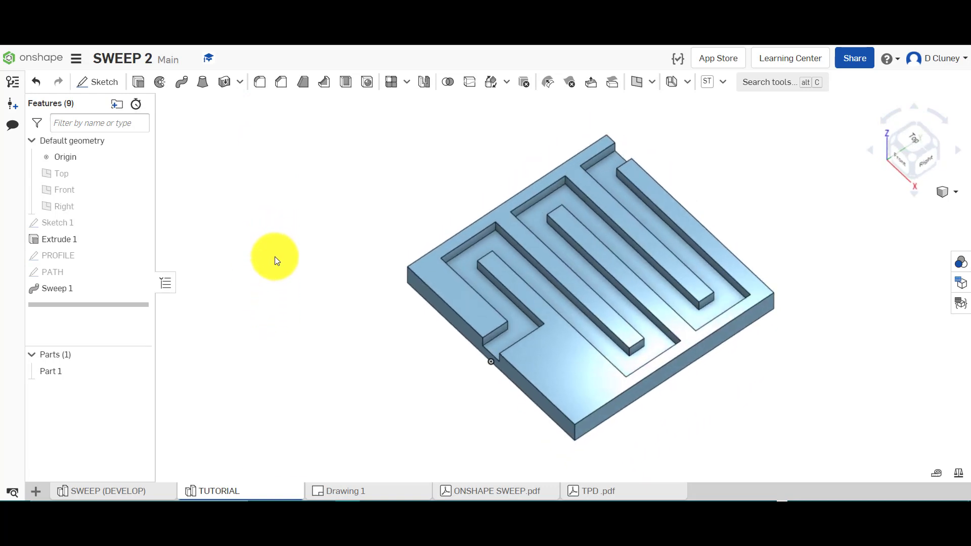
pyautogui.rightClick(73, 223)
pyautogui.click(91, 245)
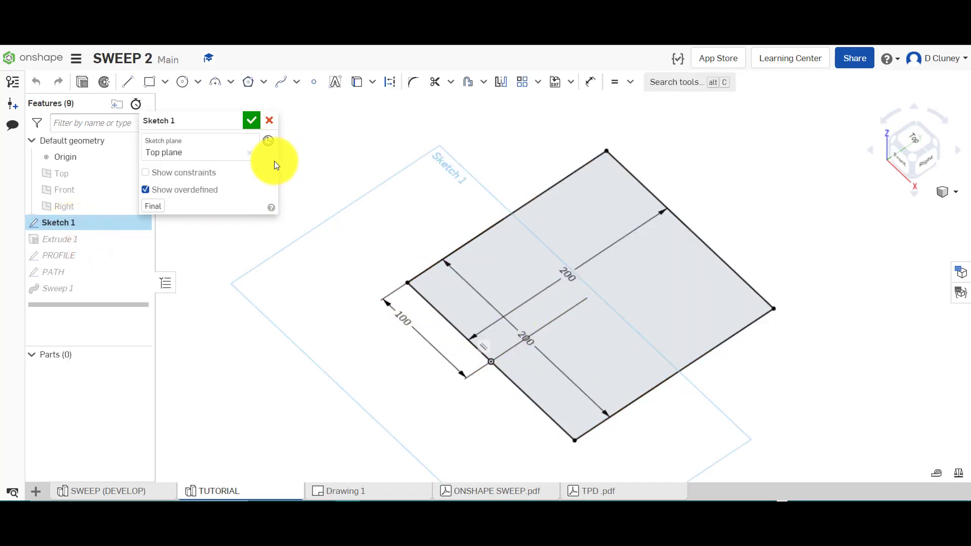
pyautogui.click(252, 121)
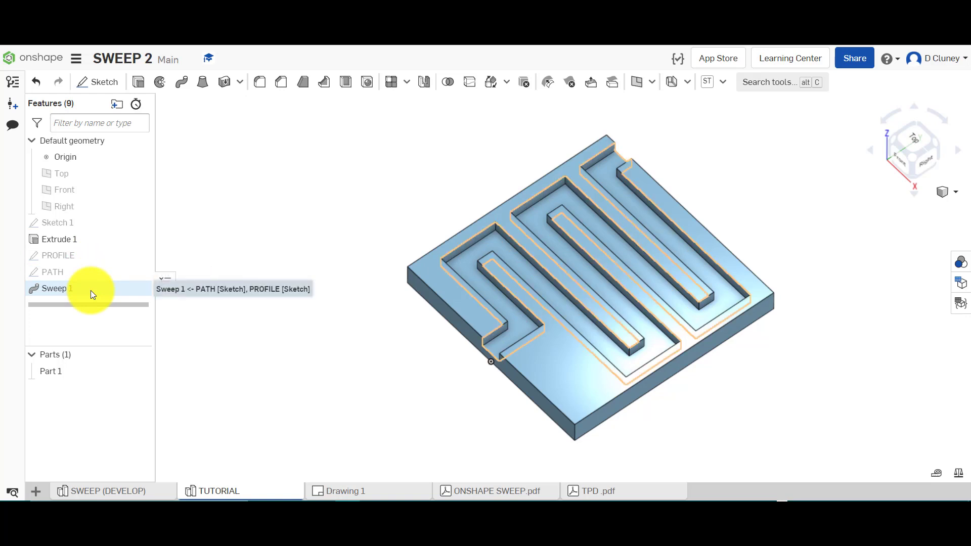
# - Check the mass properties of the finished part in the SWEEP (DEVELOP) Part Studio as a reference
pyautogui.click(124, 493)
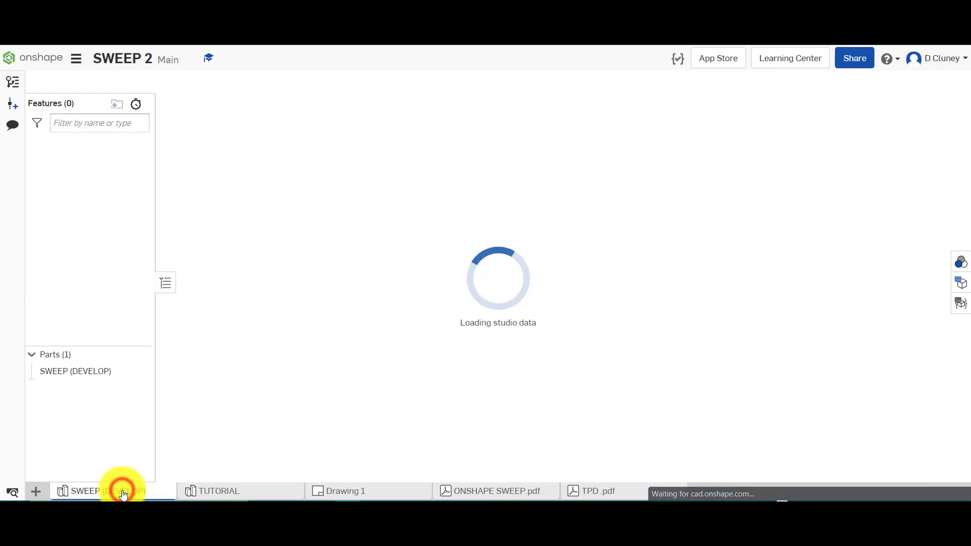
pyautogui.moveTo(462, 173)
pyautogui.mouseDown(button='right')
pyautogui.moveTo(430, 173)
pyautogui.moveTo(462, 196)
pyautogui.moveTo(462, 181)
pyautogui.mouseUp(button='right')
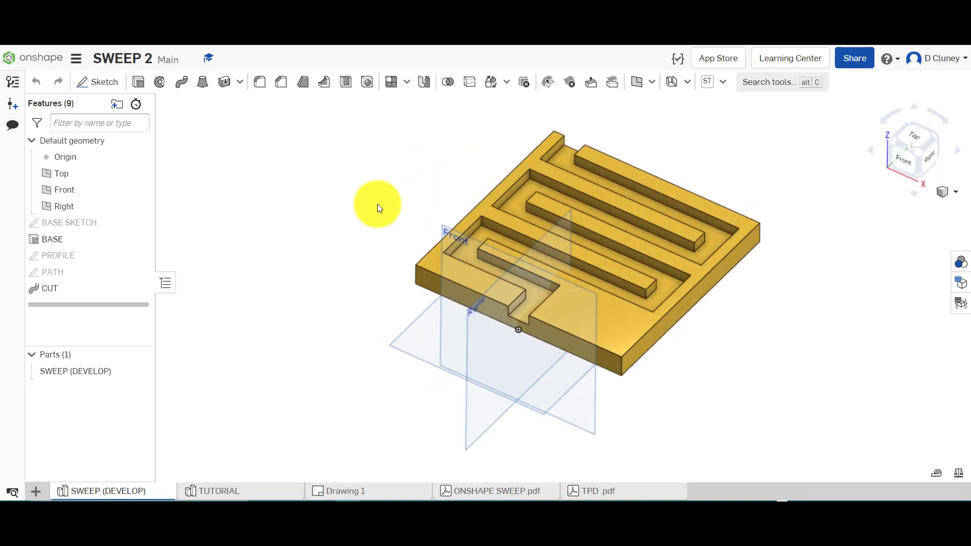
pyautogui.click(958, 473)
pyautogui.click(703, 288)
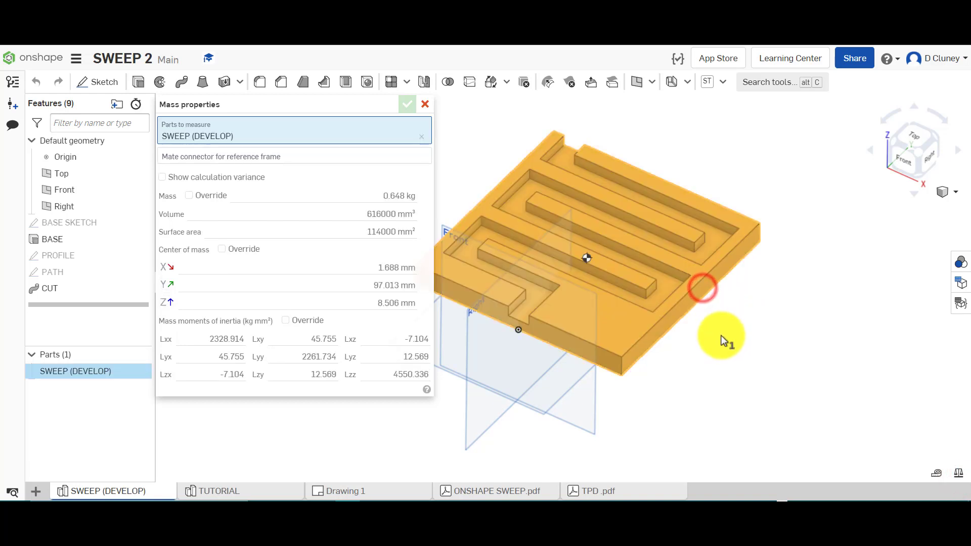
pyautogui.click(424, 103)
# - Assign the ABS material from the Onshape Material Library to Part 1 in the TUTORIAL Part Studio
pyautogui.click(281, 494)
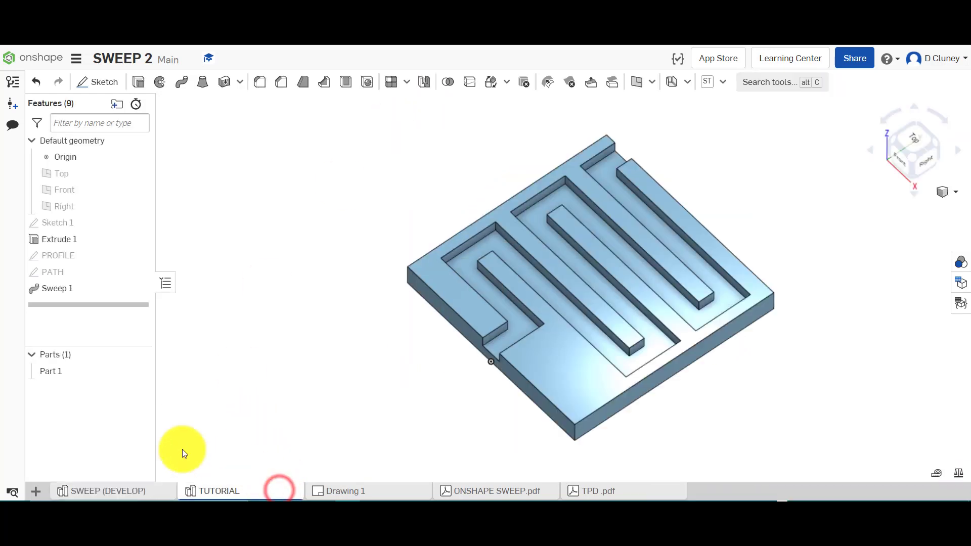
pyautogui.rightClick(113, 378)
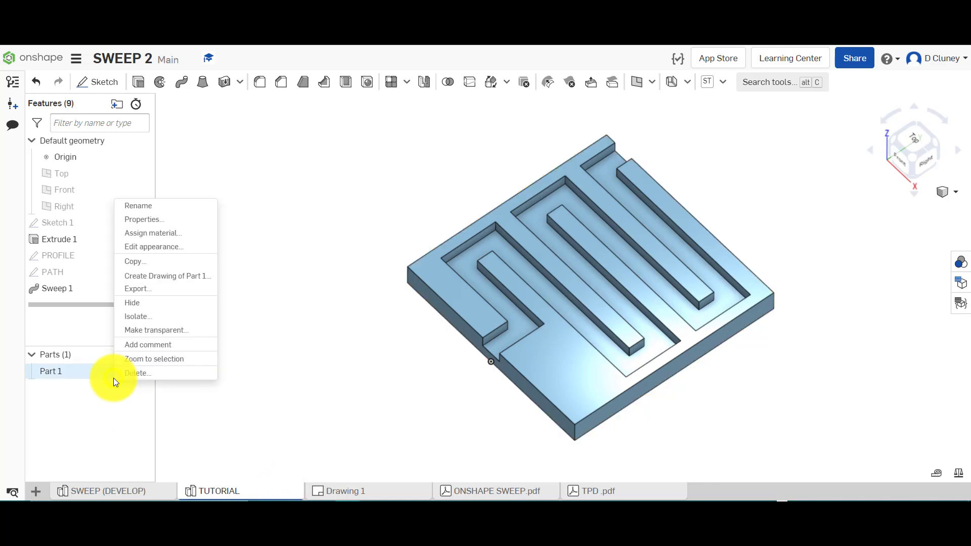
pyautogui.click(167, 234)
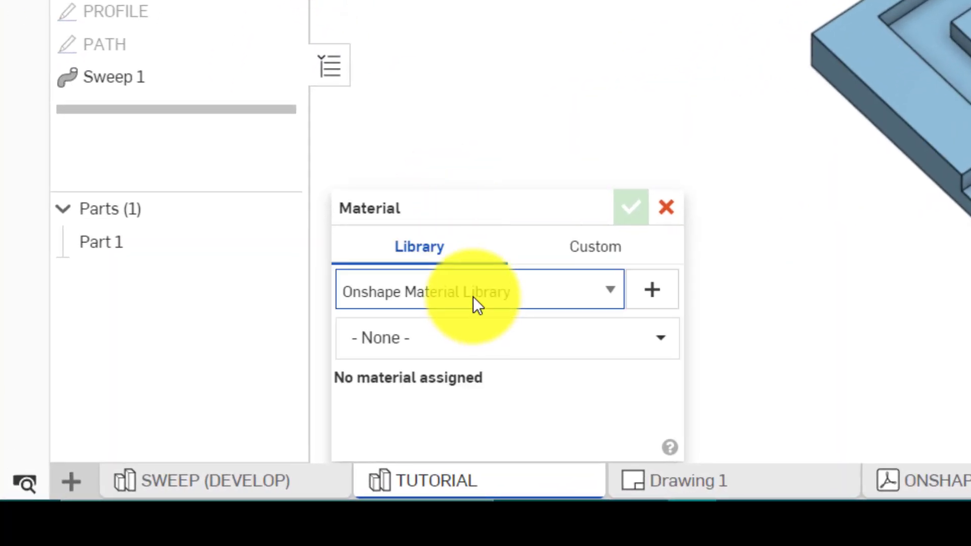
pyautogui.click(444, 301)
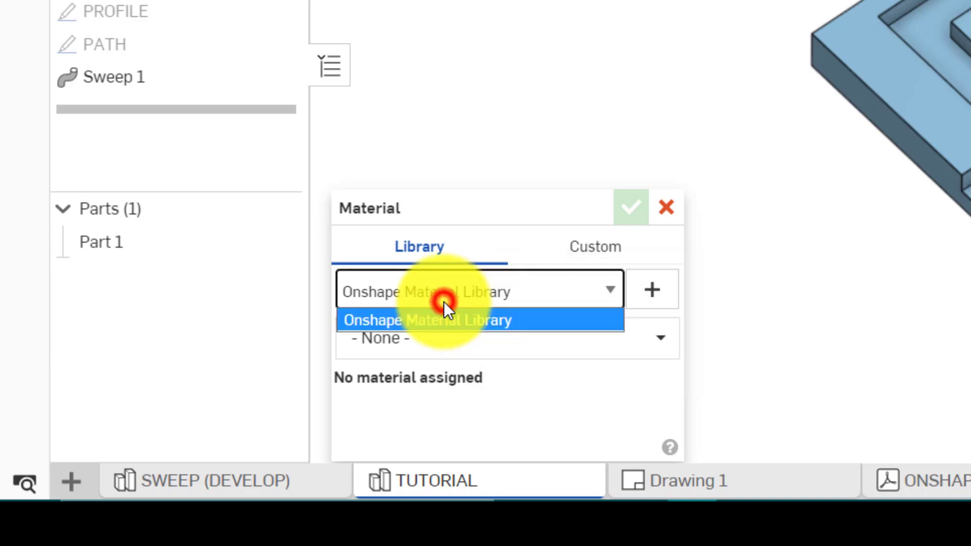
pyautogui.click(481, 354)
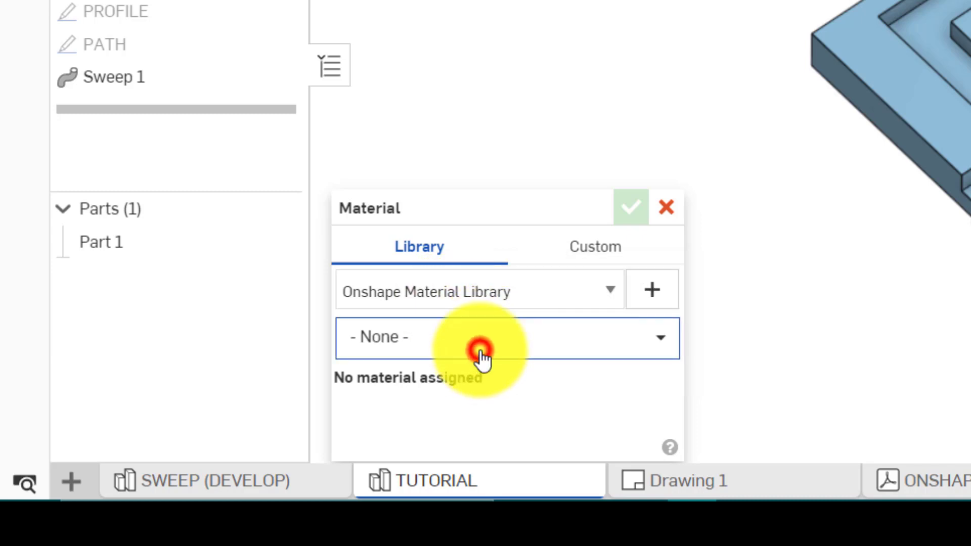
pyautogui.write('ABS')
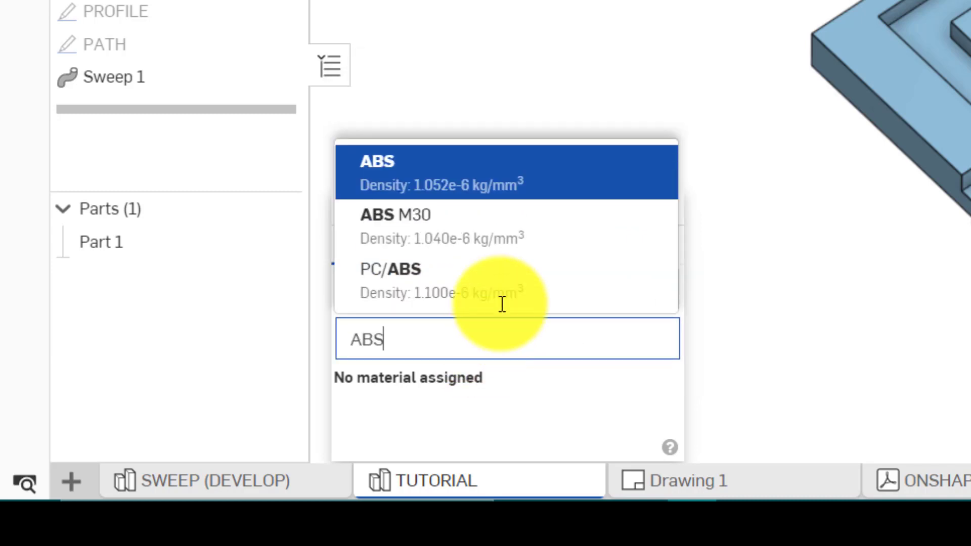
pyautogui.click(508, 170)
pyautogui.click(627, 208)
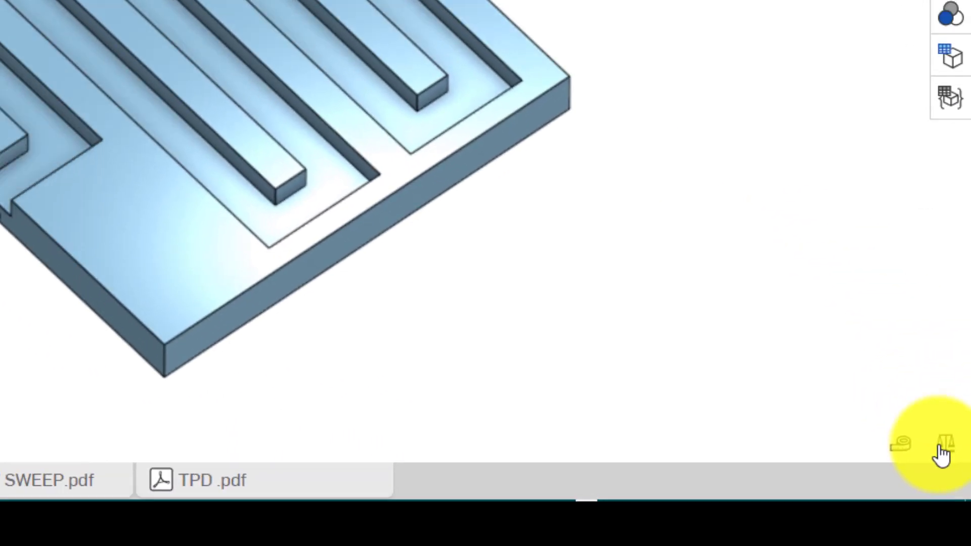
# - Measure the mass properties of Part 1 in the TUTORIAL Part Studio
pyautogui.click(944, 440)
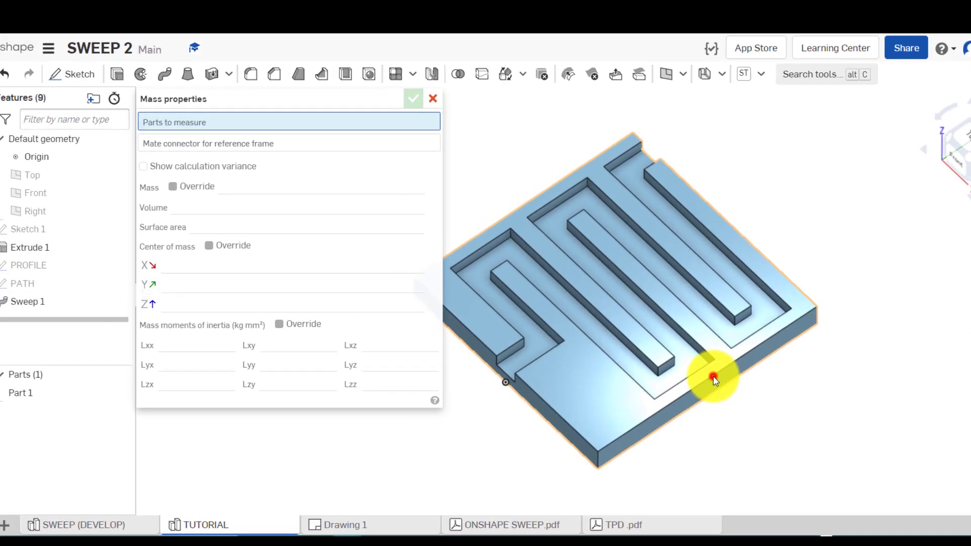
pyautogui.click(713, 379)
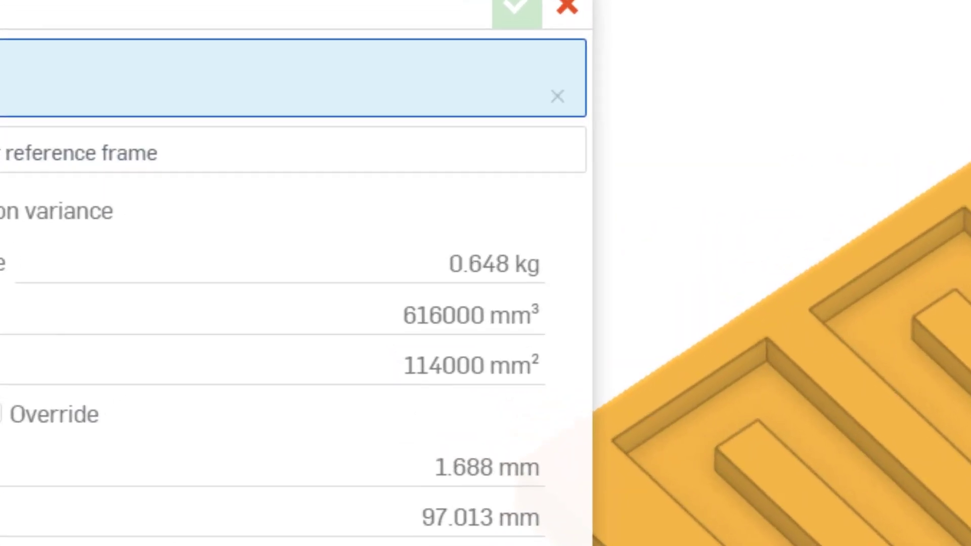
# - Recheck the mass properties of the SWEEP (DEVELOP) part for comparison with Part 1 and return to the TUTORIAL Part Studio
pyautogui.click(567, 7)
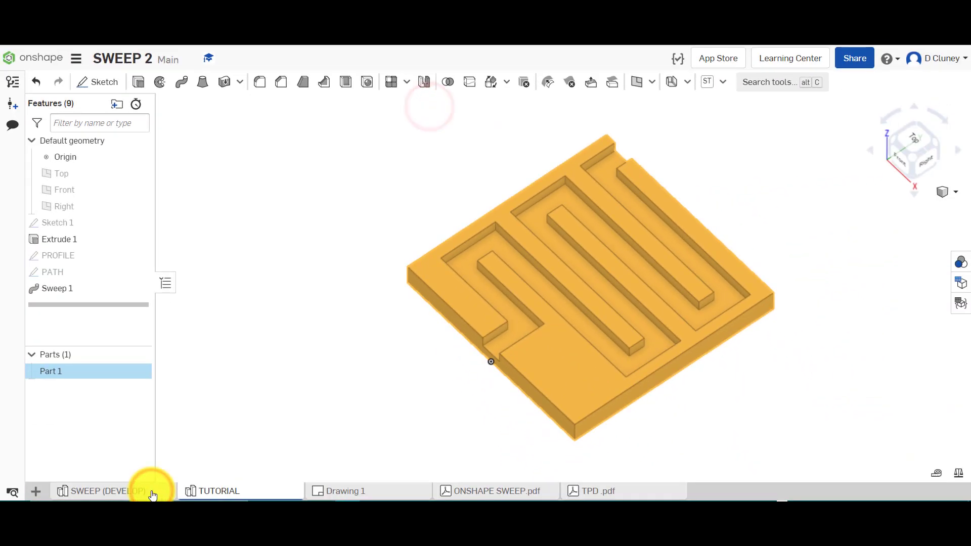
pyautogui.click(153, 494)
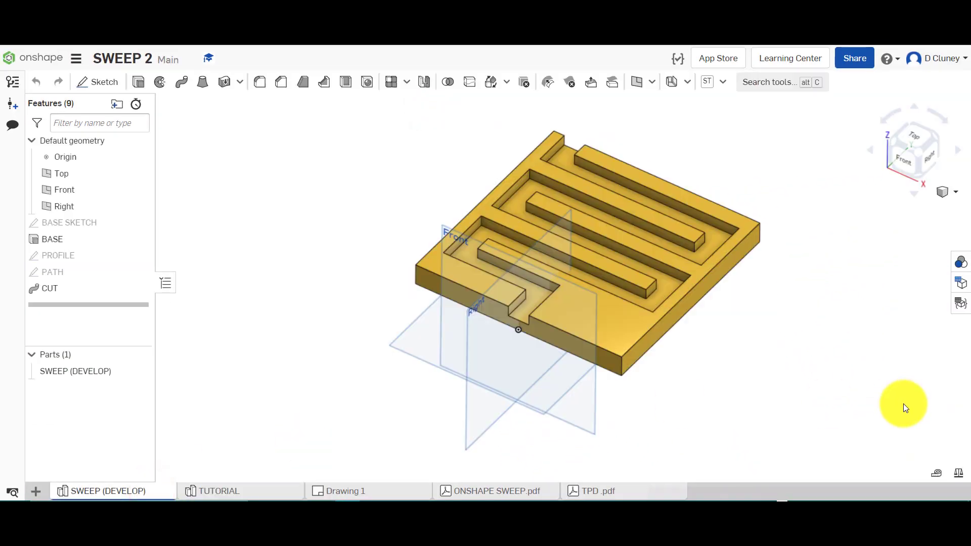
pyautogui.click(959, 474)
pyautogui.click(690, 297)
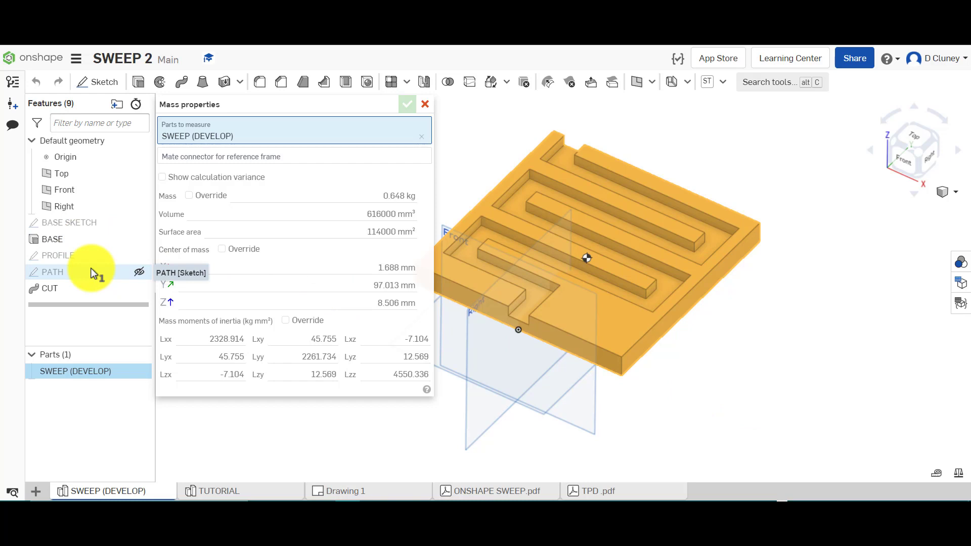
pyautogui.click(426, 105)
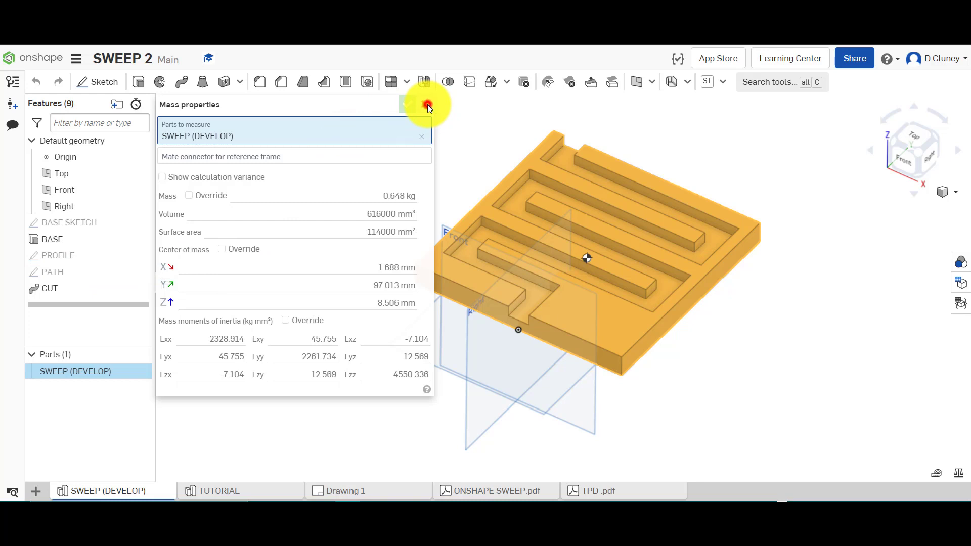
pyautogui.click(400, 207)
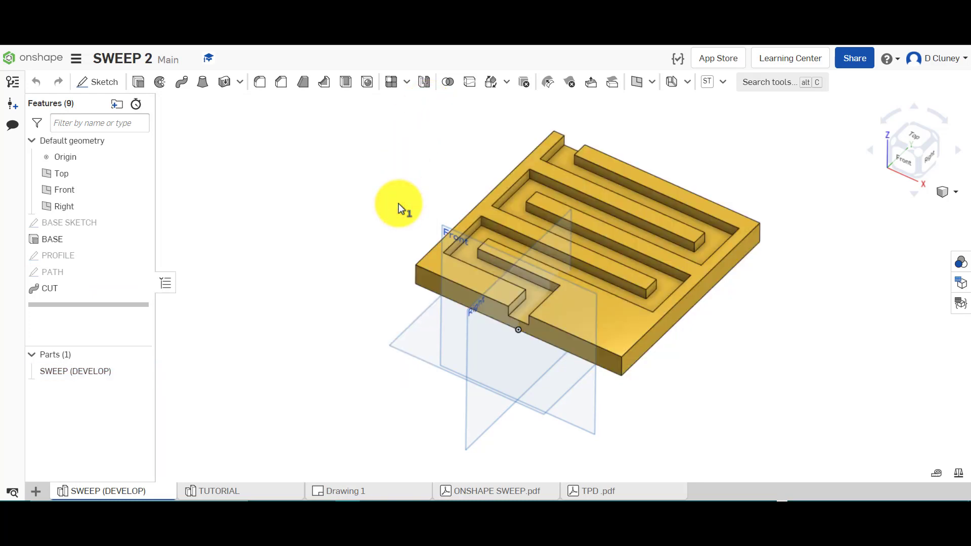
pyautogui.click(260, 492)
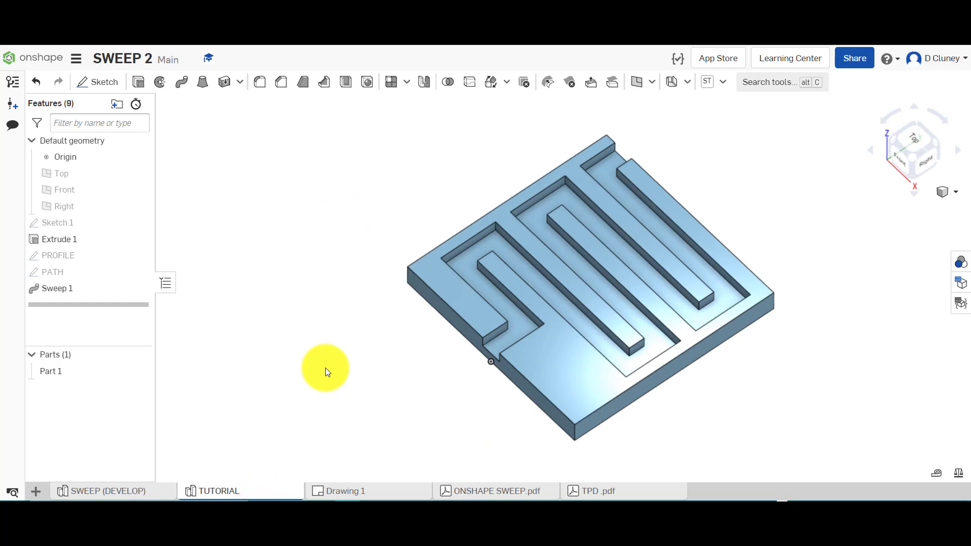